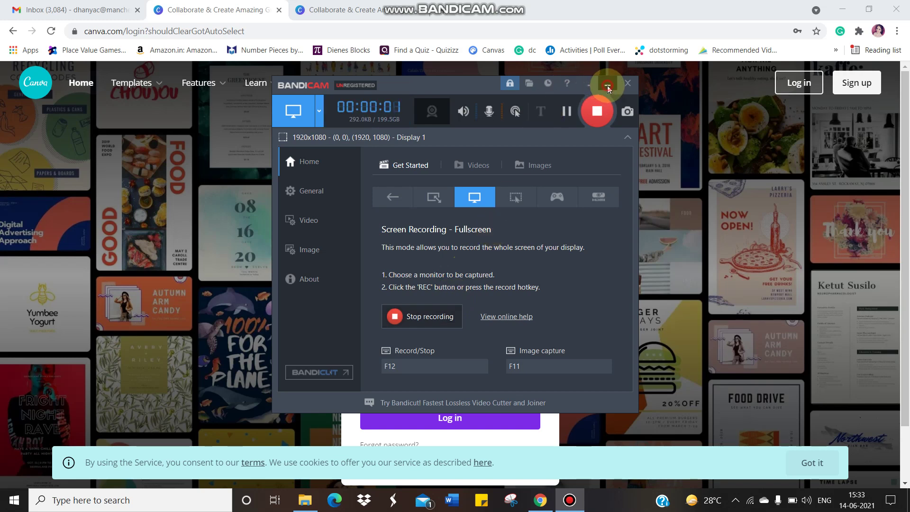
- Fill in the account e-mail and password on the Canva login form
click(606, 86)
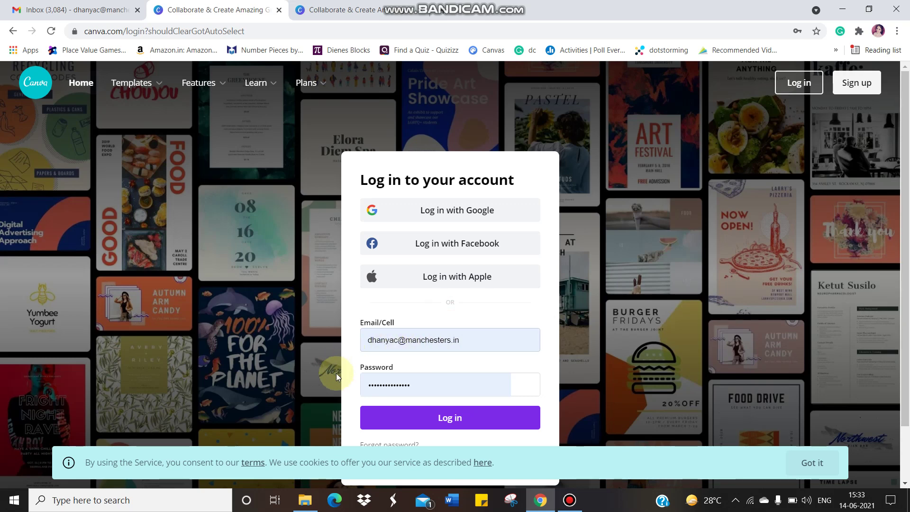
- Sign in to the Canva account and start a blank A4 landscape design
click(442, 422)
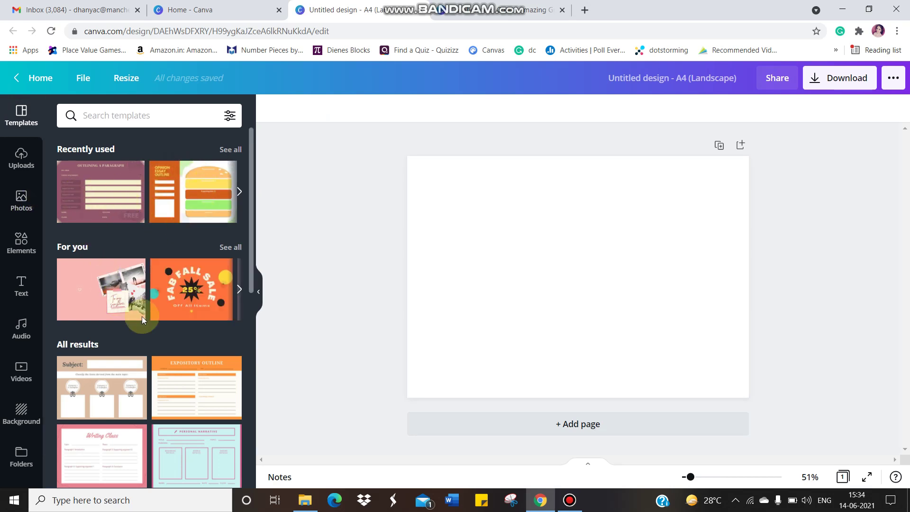
- Search the templates for 'mind map' and scroll through the bubble-map results
click(140, 116)
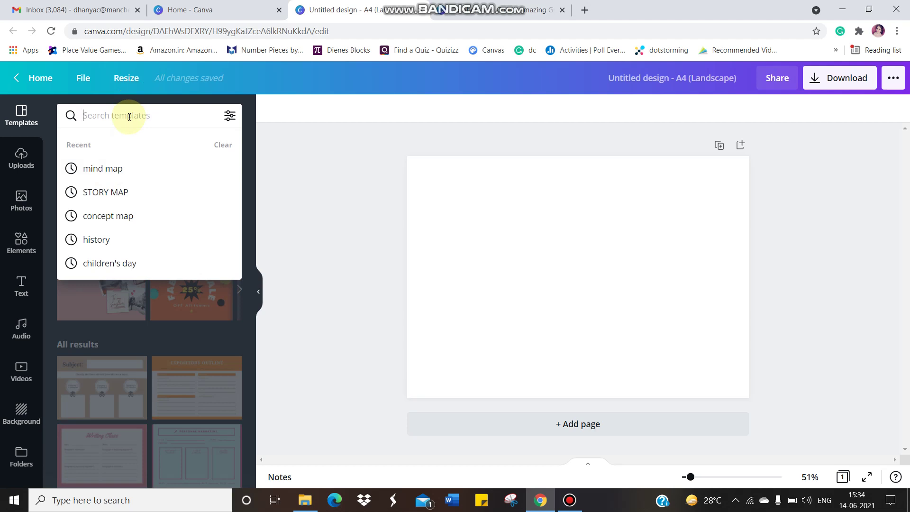
text(min)
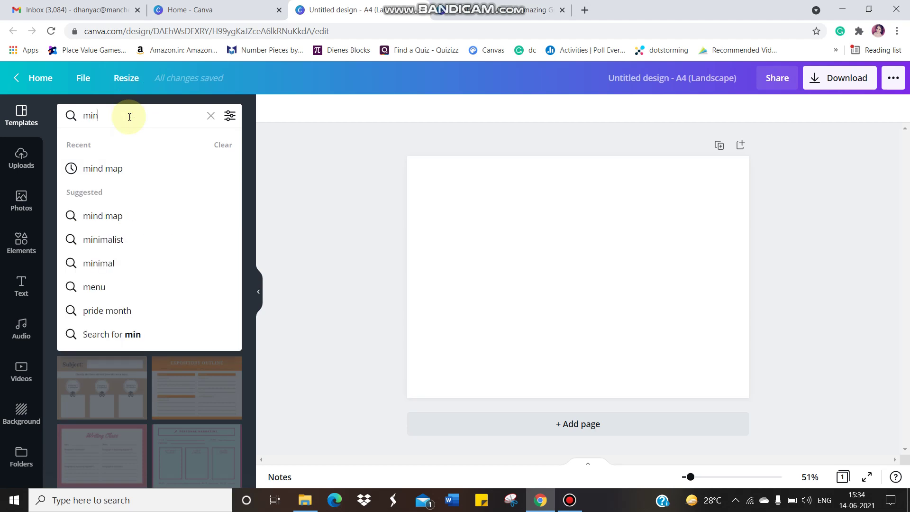
text(d map)
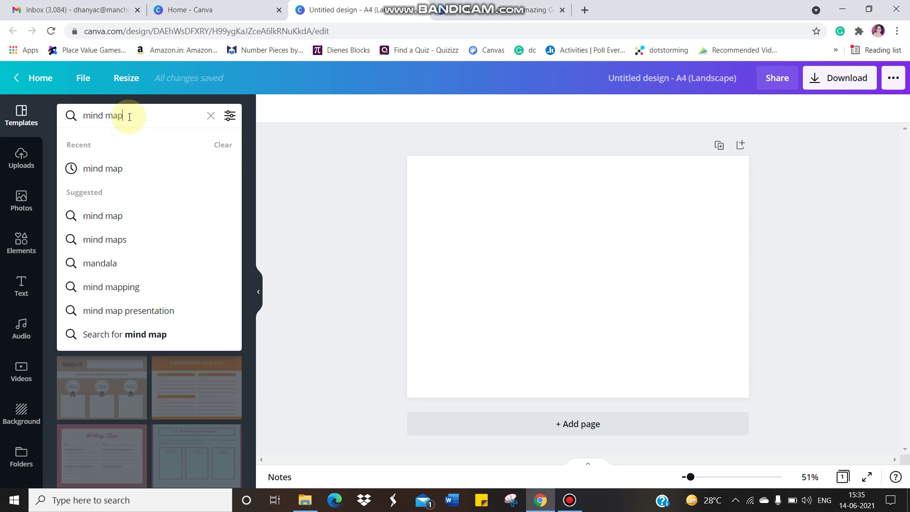
key(Return)
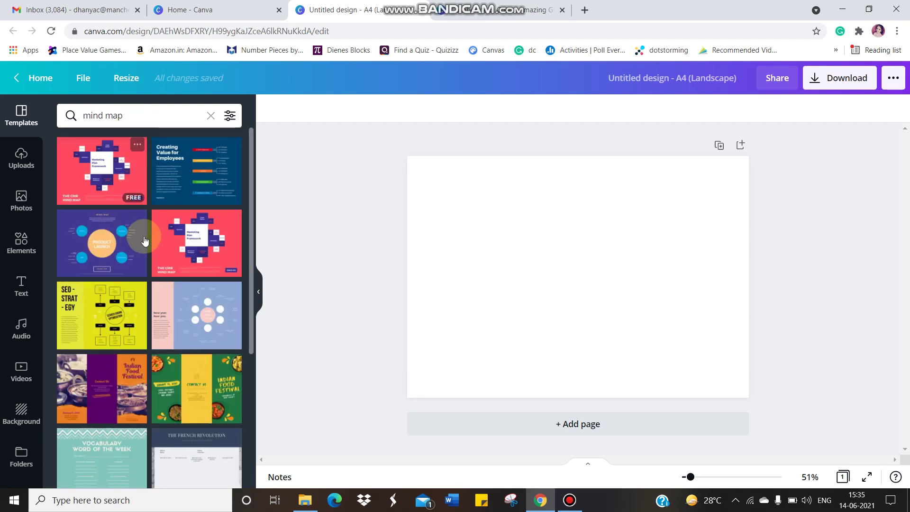
scroll(145, 294, down, 3)
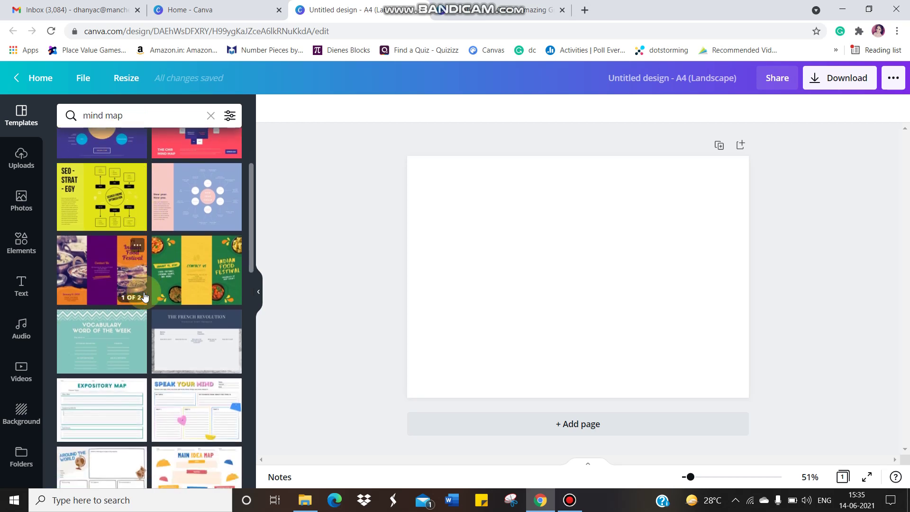
scroll(145, 293, down, 5)
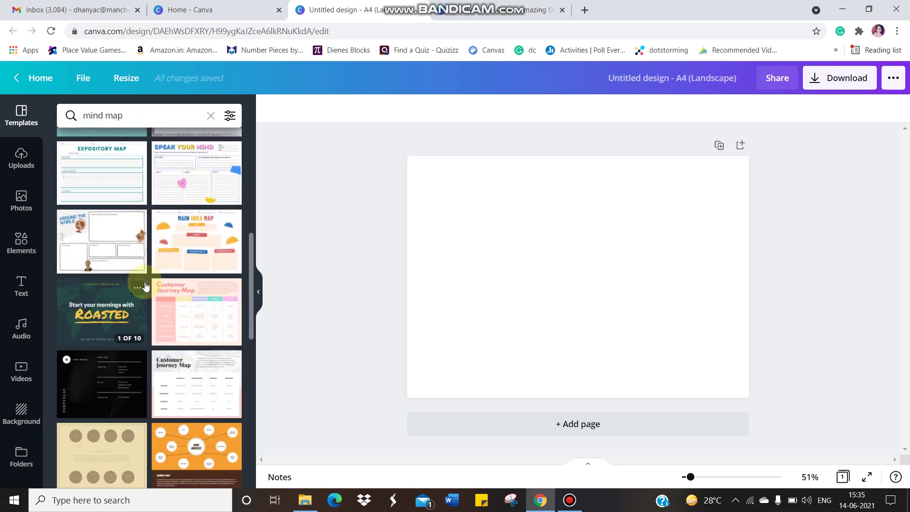
scroll(142, 284, down, 4)
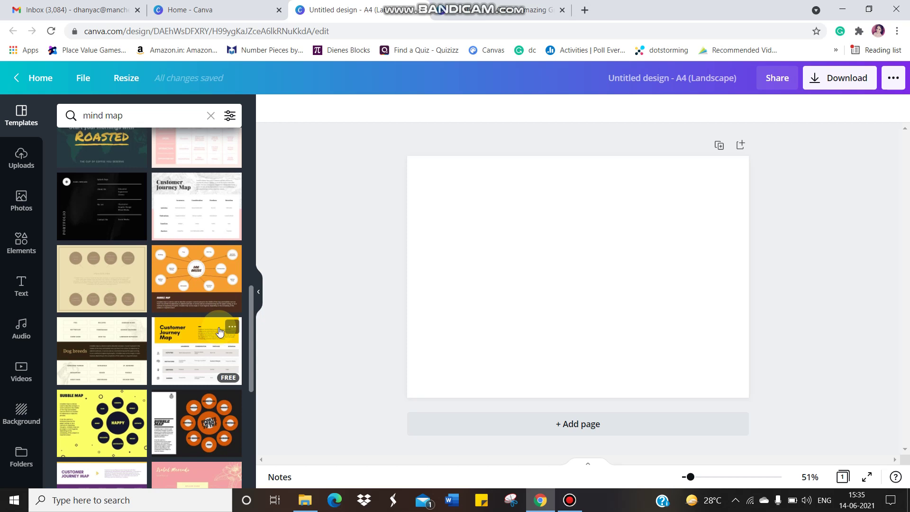
- Apply the orange Dog Breeds bubble-map template and zoom the page to 75%
click(207, 282)
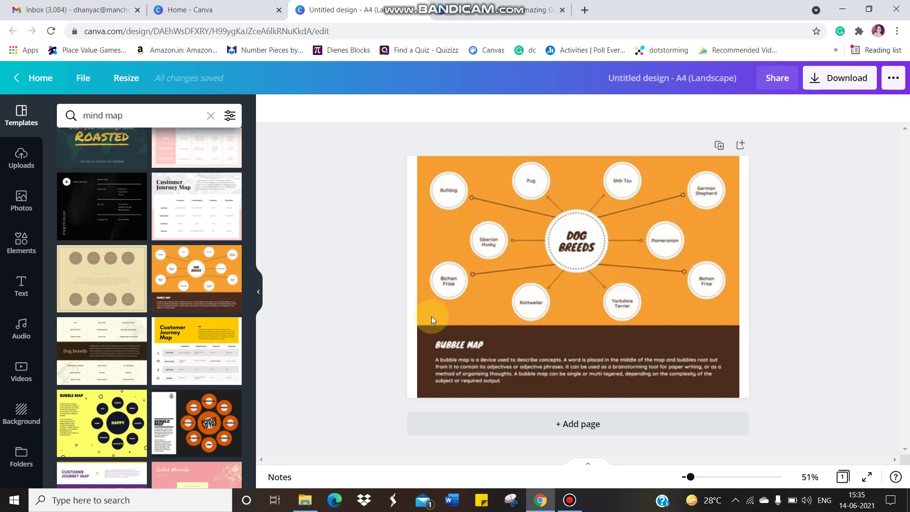
click(463, 292)
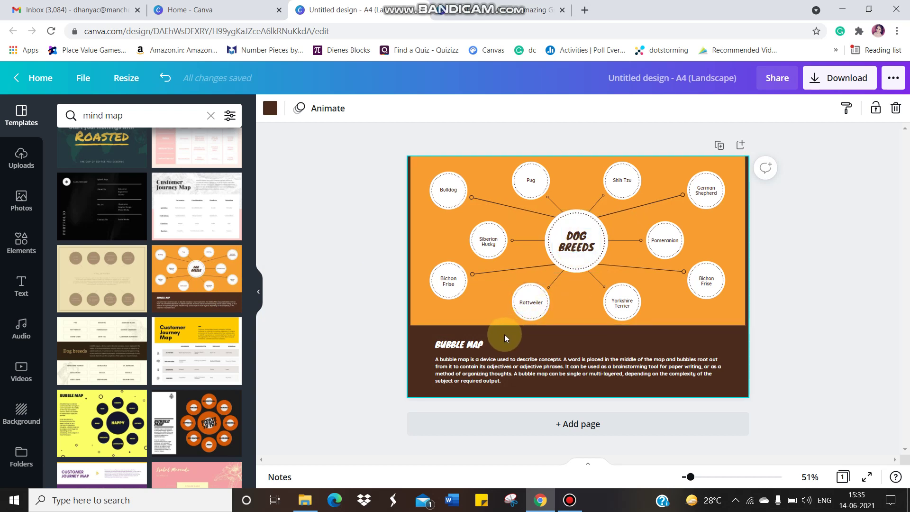
click(806, 480)
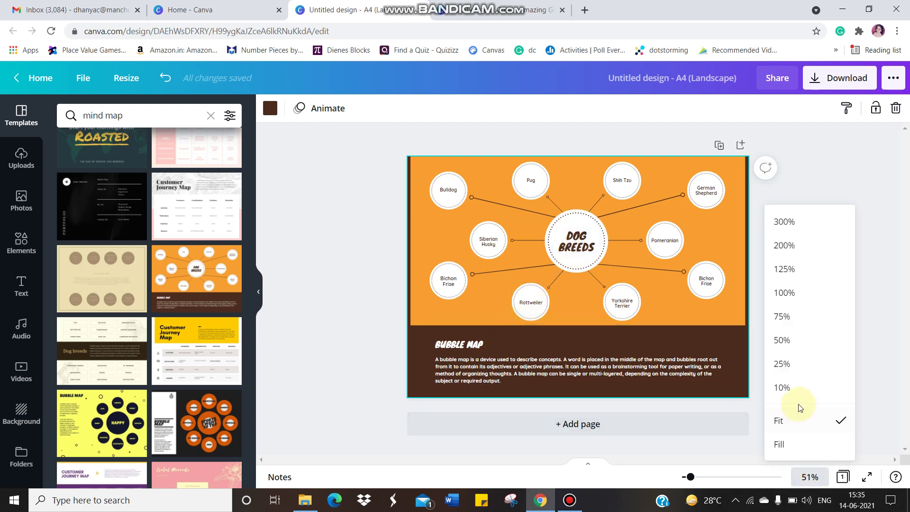
click(794, 340)
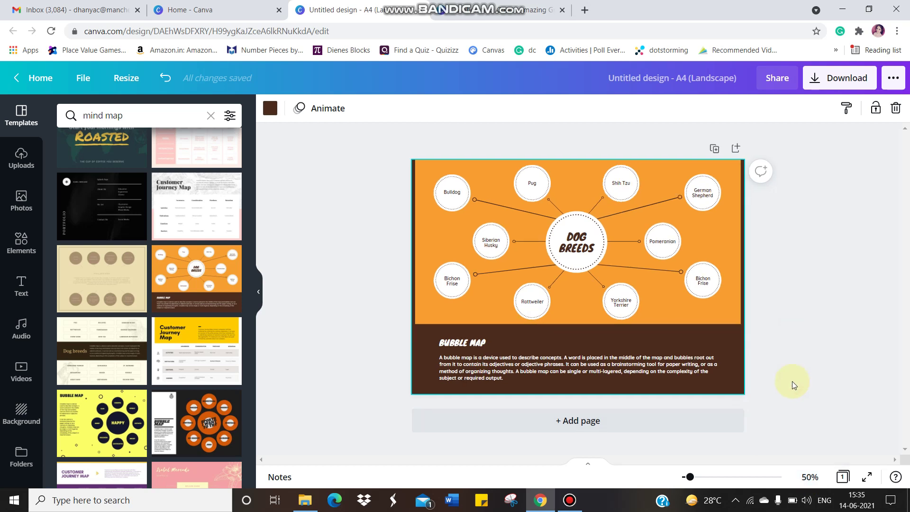
click(808, 477)
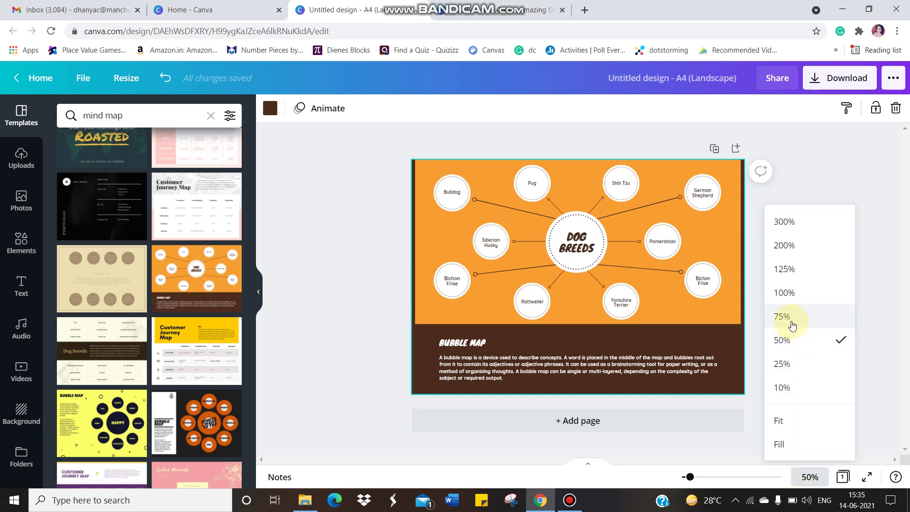
click(814, 476)
click(815, 477)
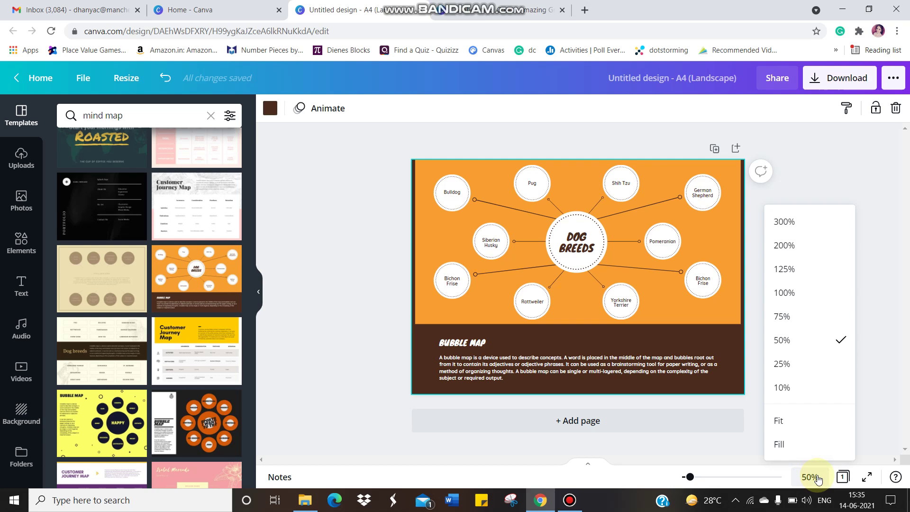
click(782, 316)
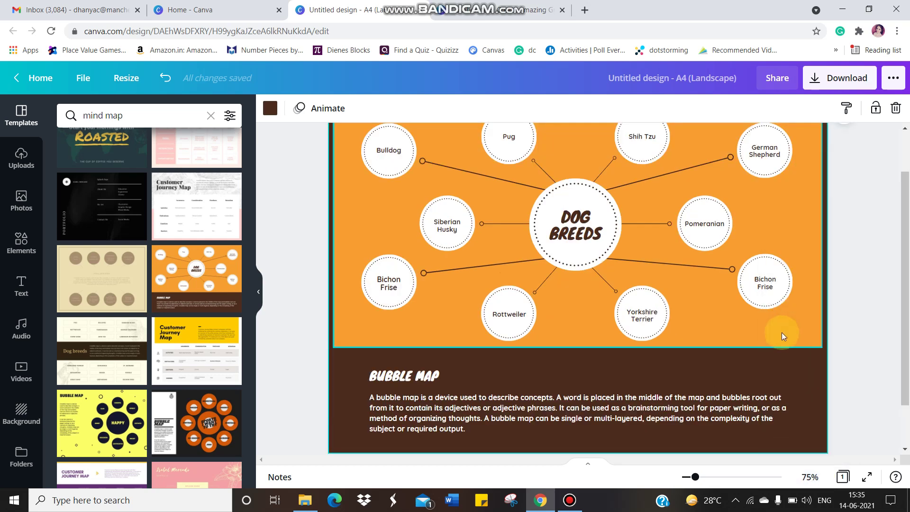
scroll(741, 377, up, 1)
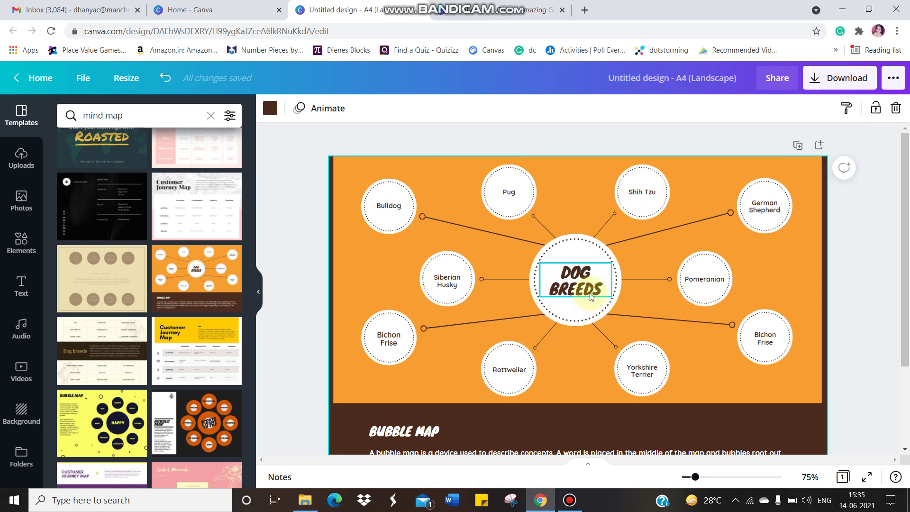
- Replace the BUBBLE MAP heading text with 'looking through the lens'
scroll(587, 290, down, 2)
click(532, 345)
click(438, 315)
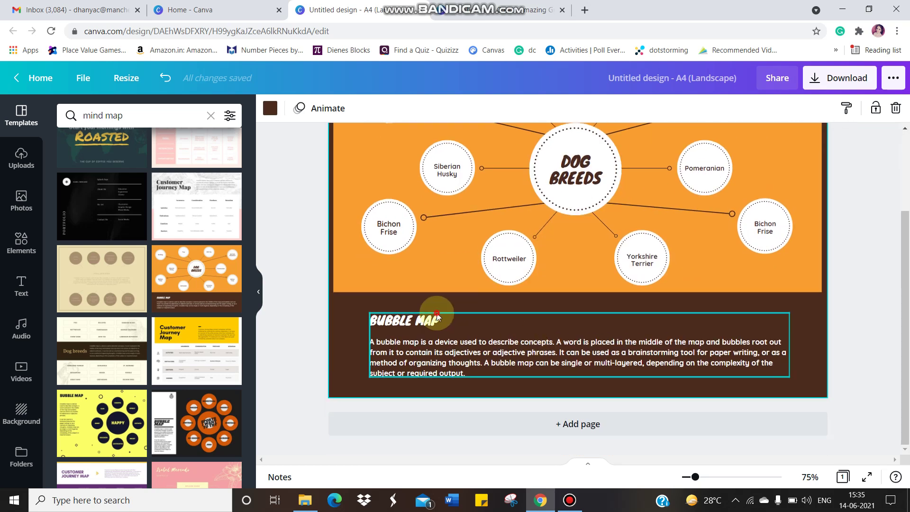
double_click(439, 317)
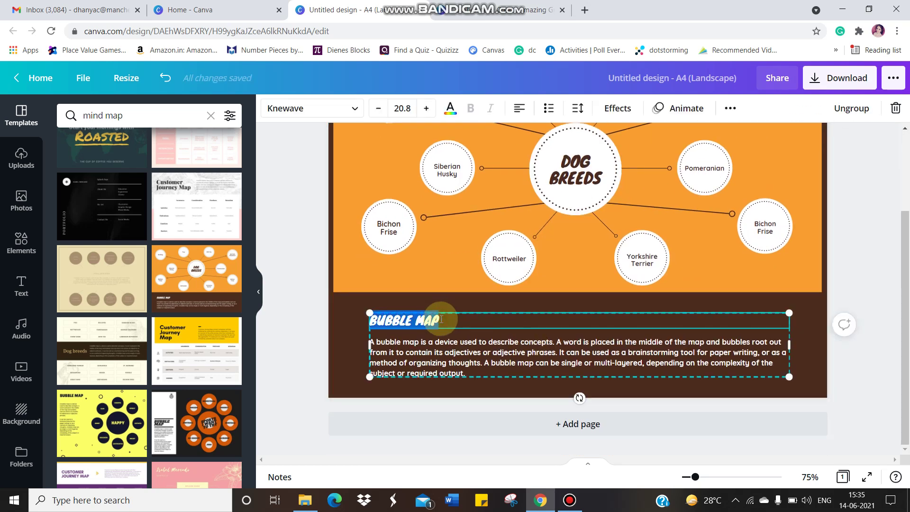
key(BackSpace)
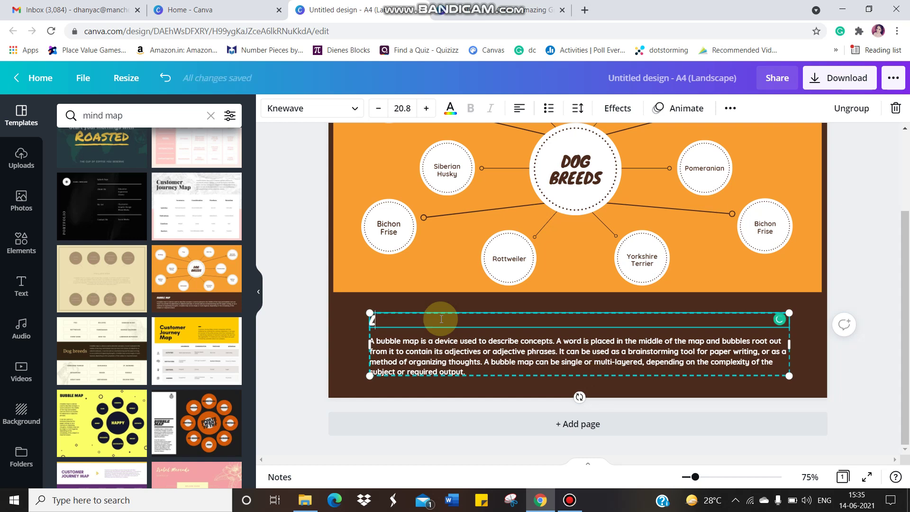
text(looking throu)
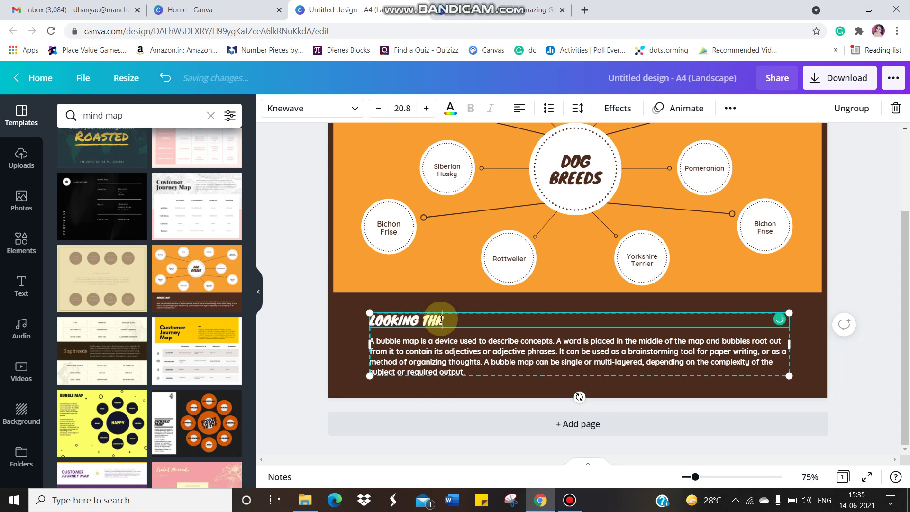
text(gh the)
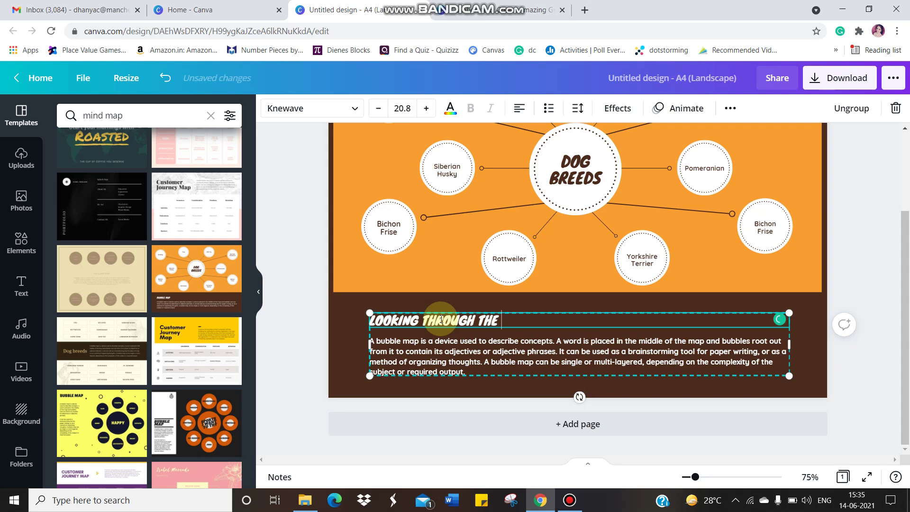
text( lens)
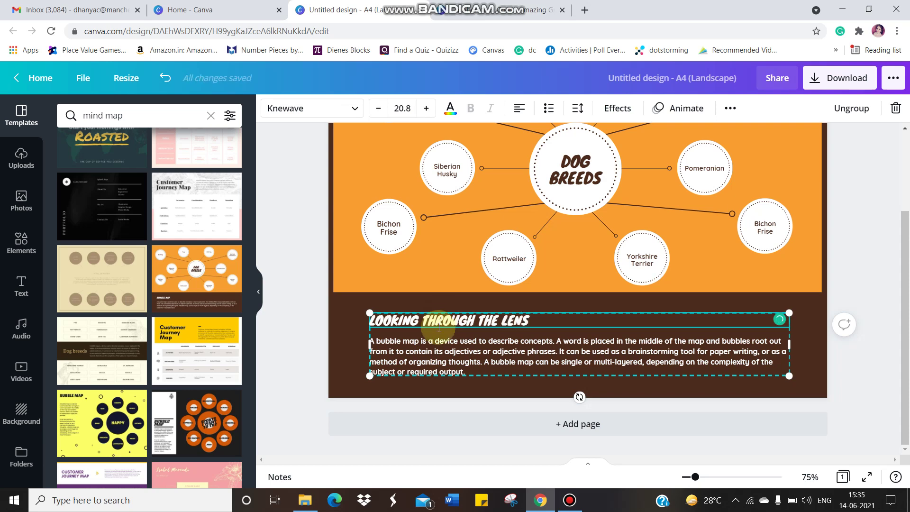
- Delete the bubble-map description paragraph below the heading
click(437, 342)
double_click(437, 342)
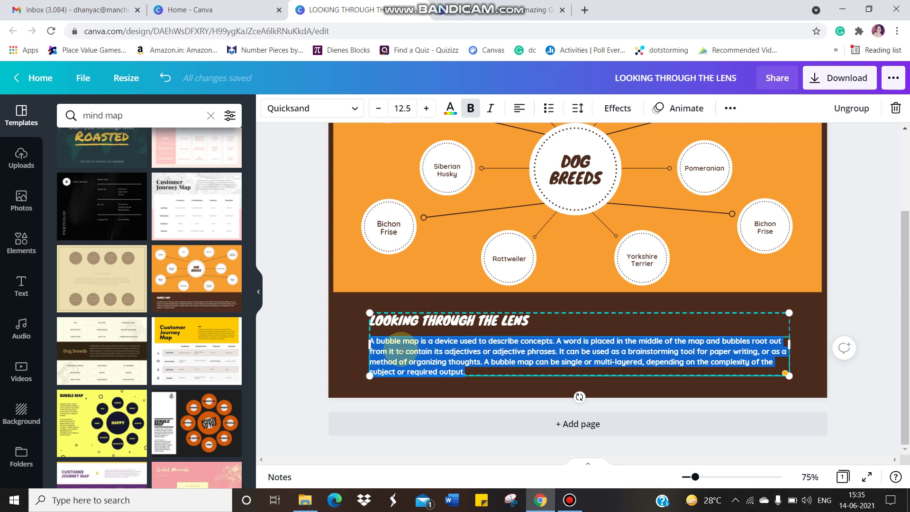
key(BackSpace)
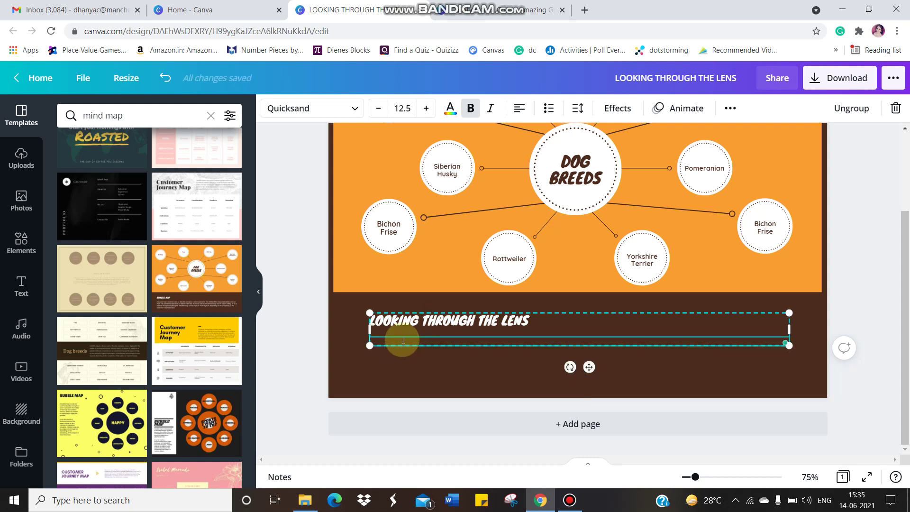
- Select the empty text line beneath the LOOKING THROUGH THE LENS title
click(400, 331)
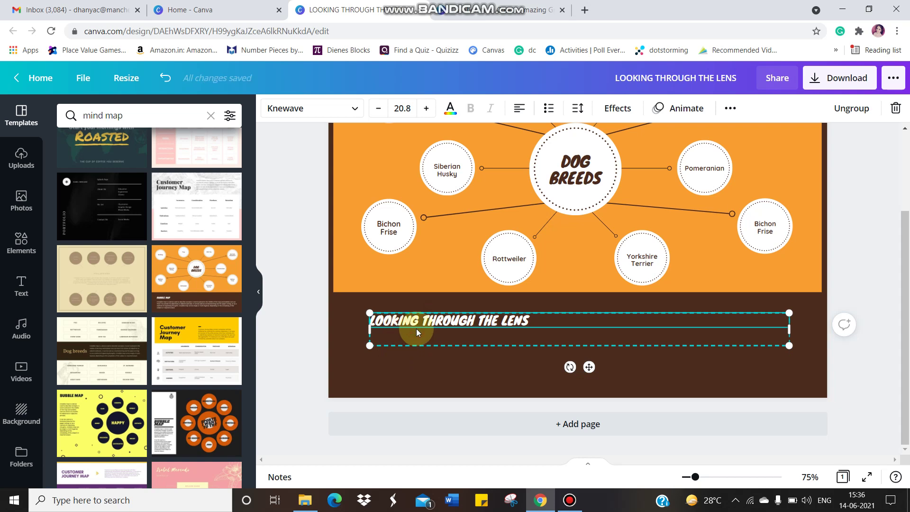
click(539, 320)
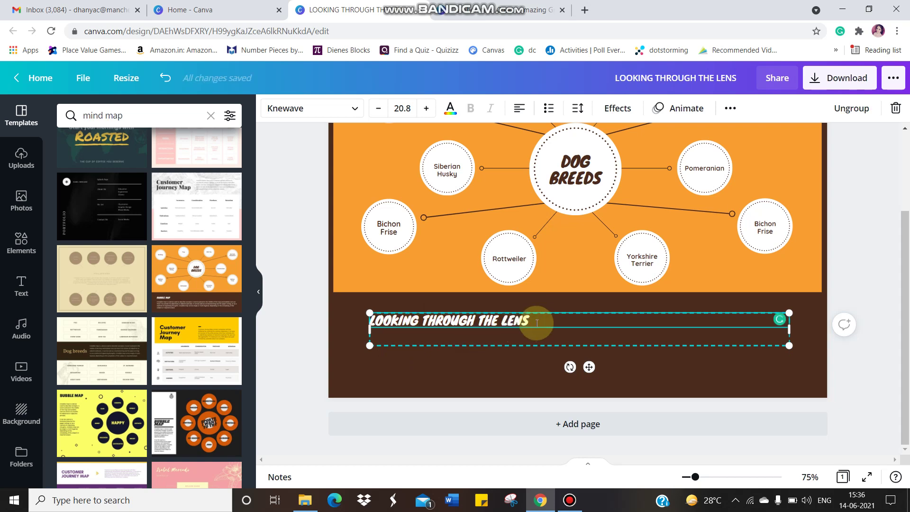
click(480, 338)
click(454, 325)
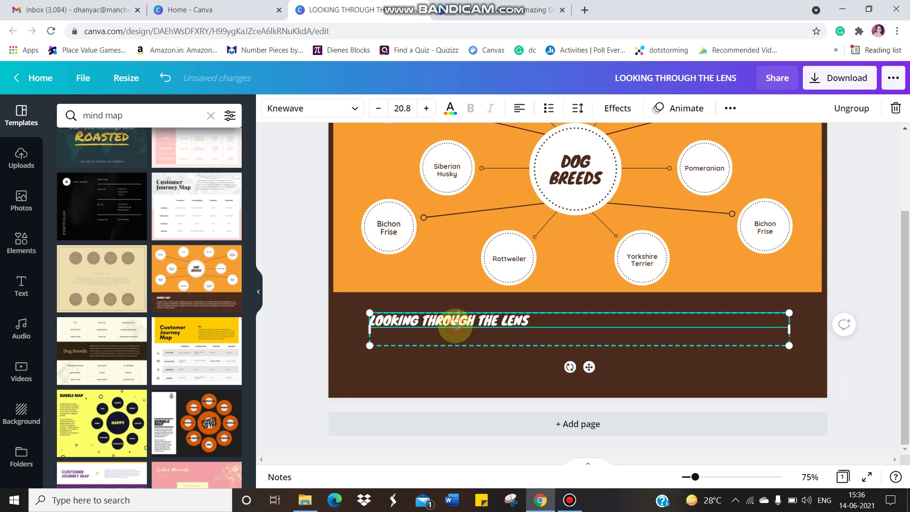
click(544, 319)
click(511, 327)
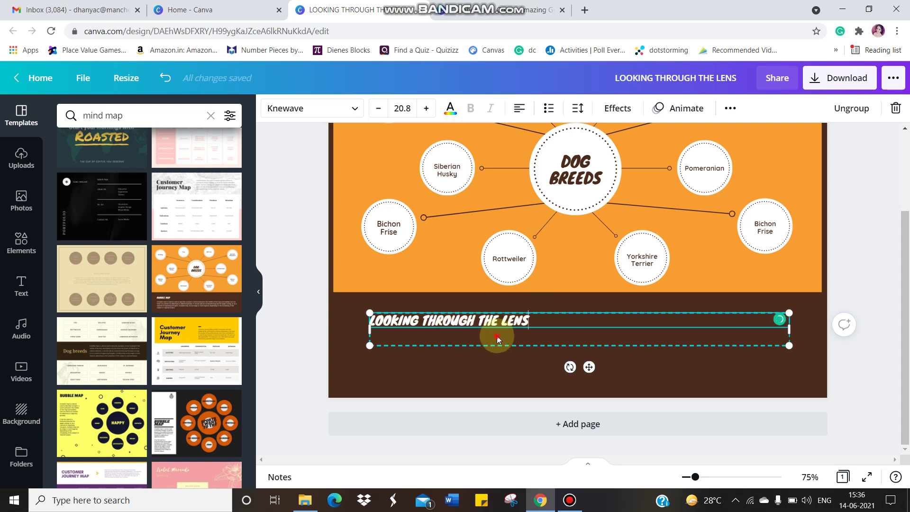
click(496, 336)
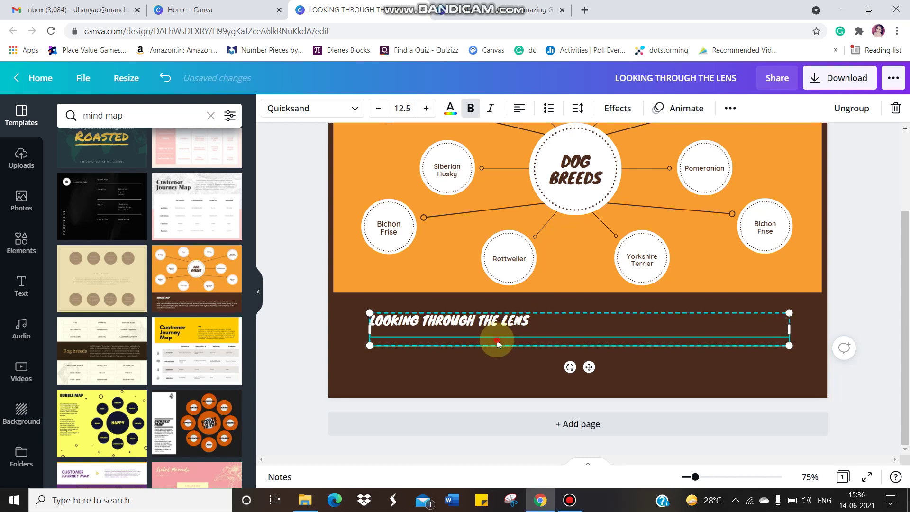
- Type the author's name in bold on the empty line and select it
click(497, 340)
key(ctrl+b)
key(ctrl+b)
text(DHANYA)
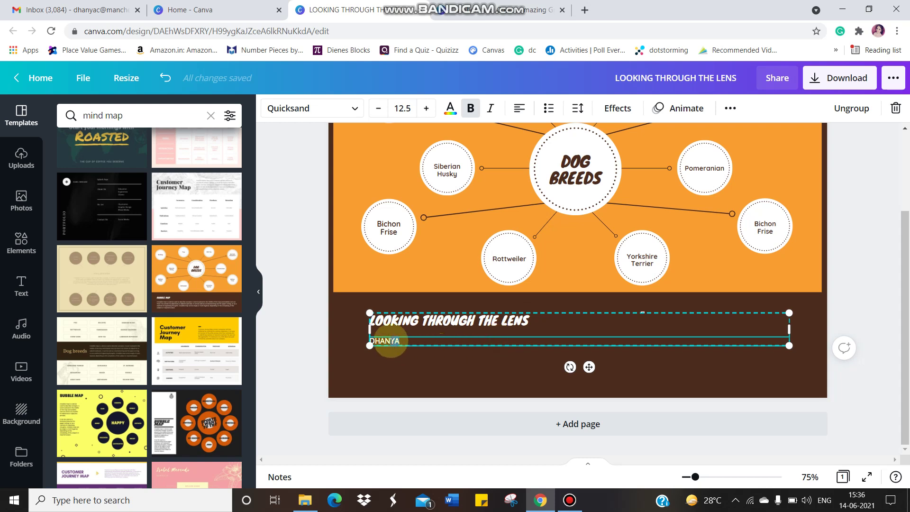
drag(400, 341, 365, 341)
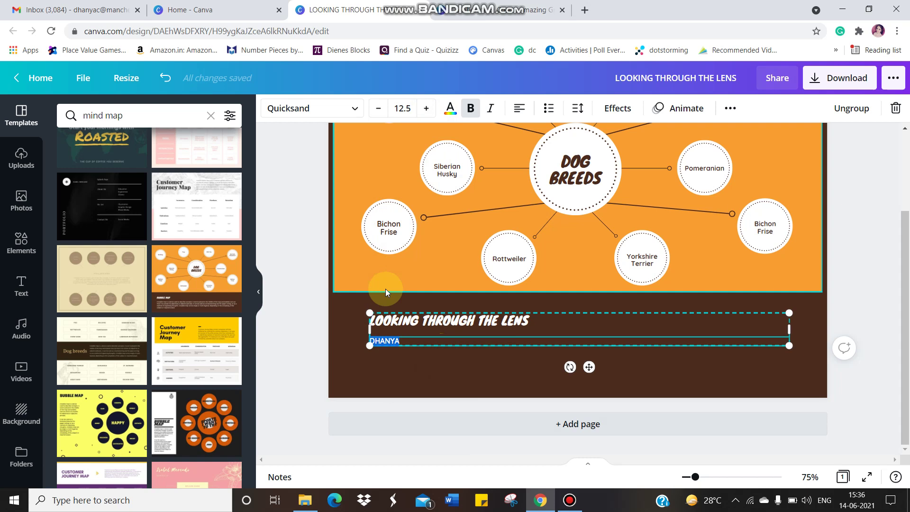
double_click(382, 345)
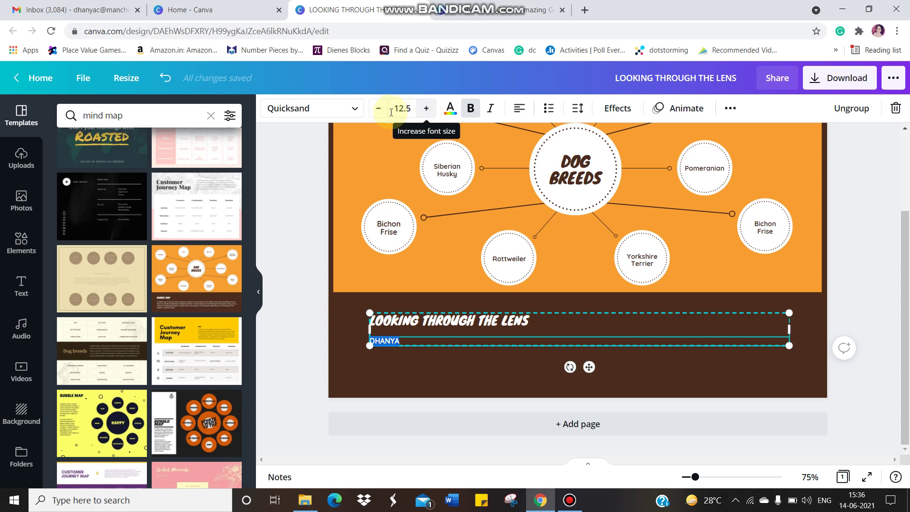
- Raise the name's font size step by step to 31.5
click(423, 109)
click(423, 109)
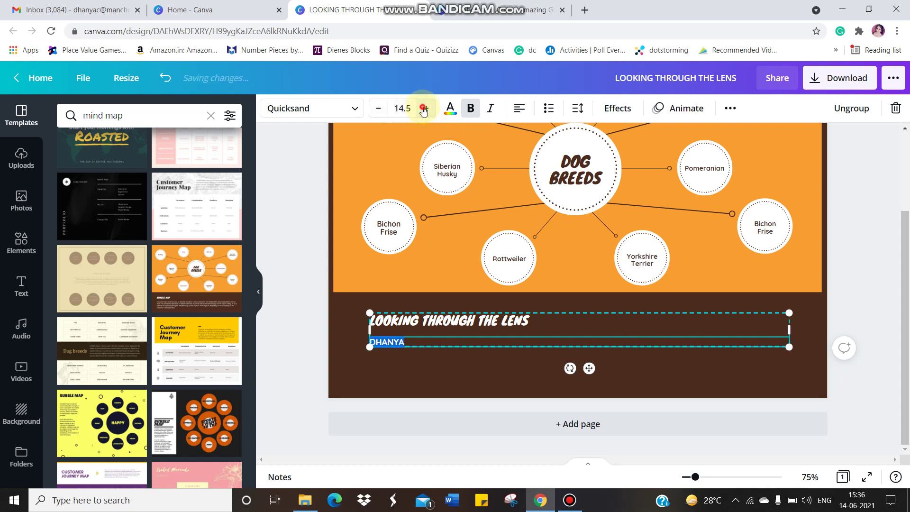
click(423, 109)
click(423, 109)
click(423, 109)
click(423, 109)
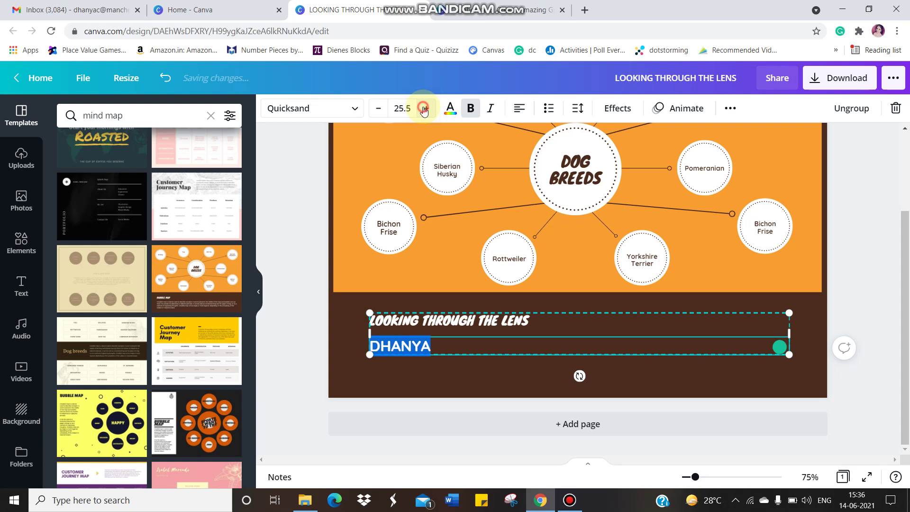
click(423, 109)
click(423, 109)
click(423, 109)
click(423, 109)
click(423, 109)
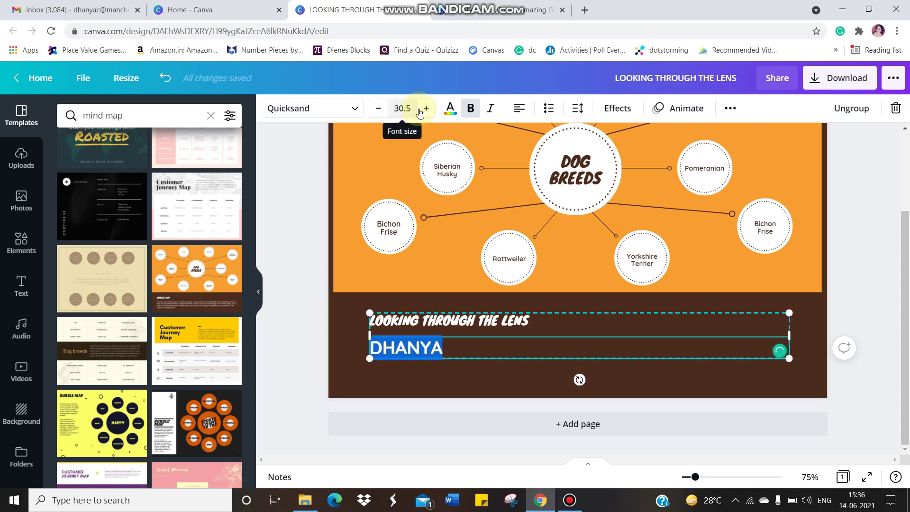
click(420, 110)
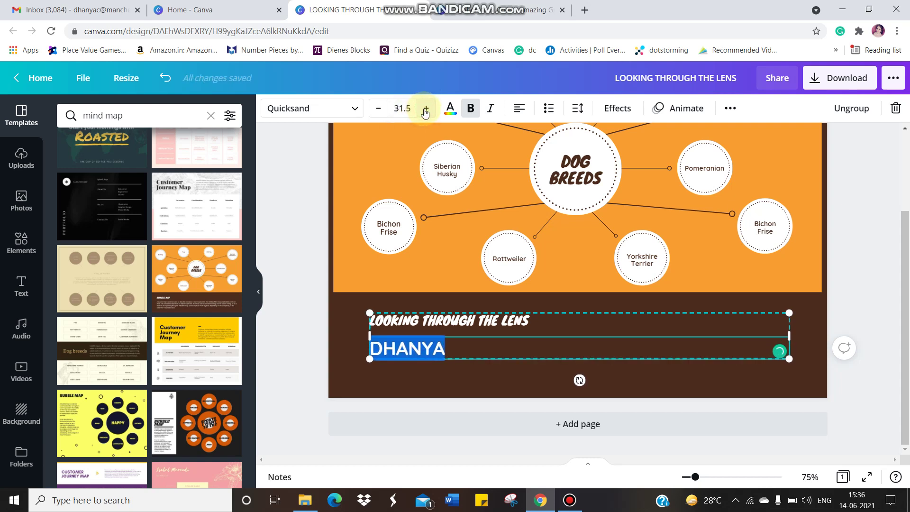
- Reduce the name to size 28.5 and recolour it and the title yellow
click(377, 110)
click(378, 110)
click(377, 110)
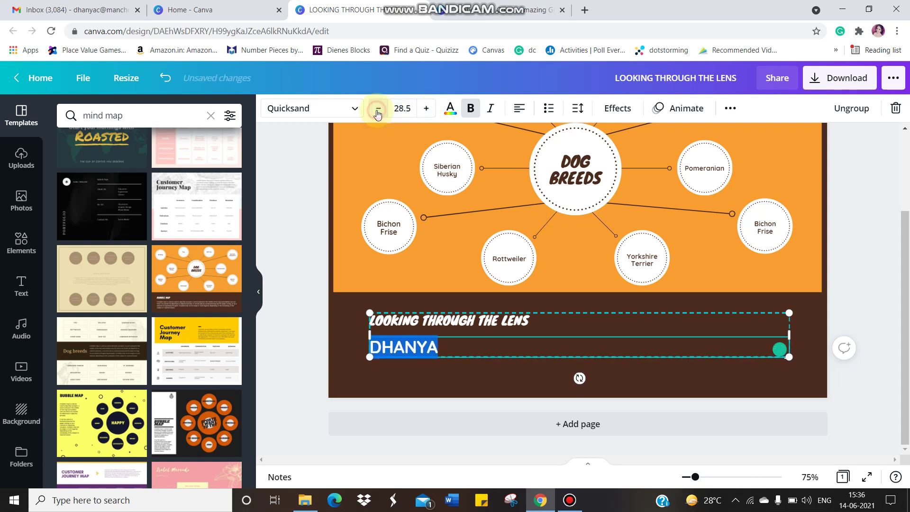
click(450, 111)
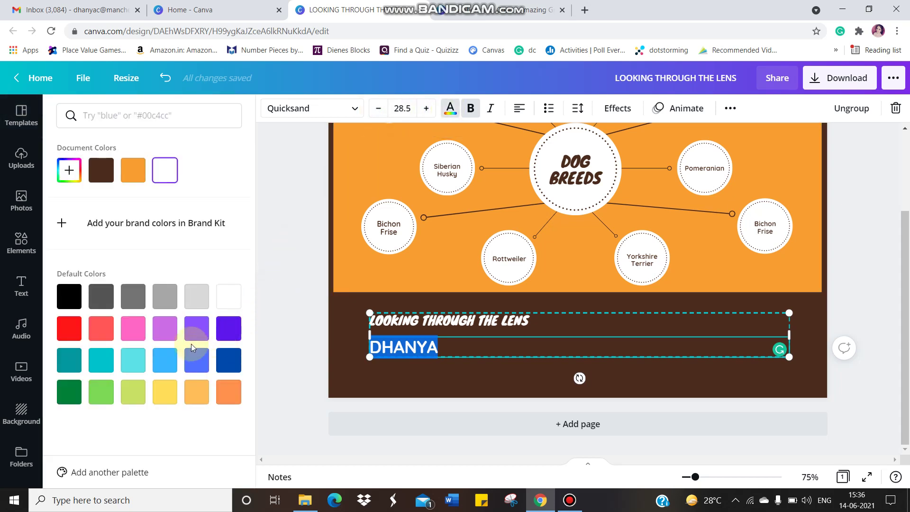
click(165, 390)
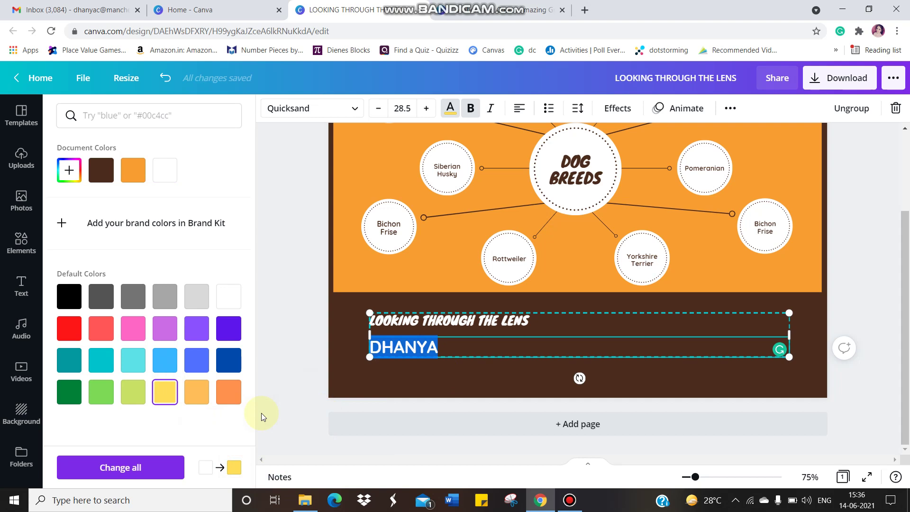
click(131, 468)
click(416, 368)
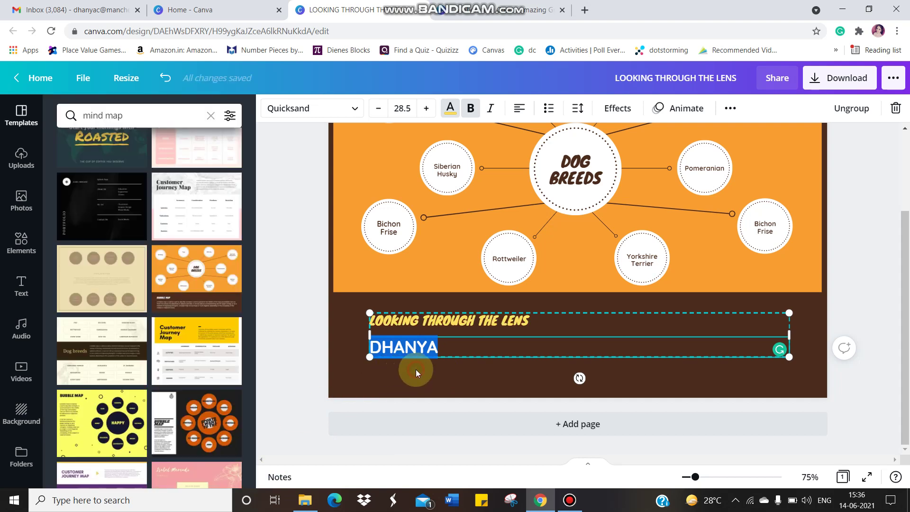
click(466, 353)
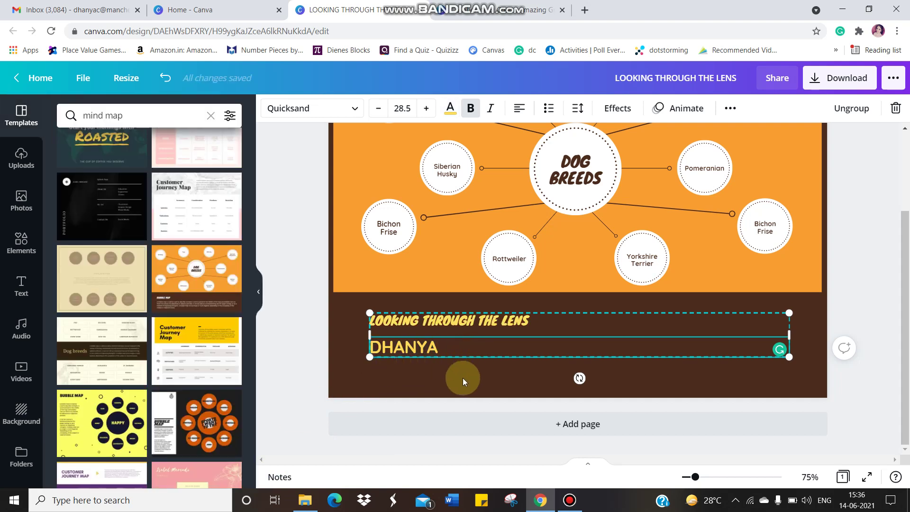
- Drag the title and name block up and to the left
click(416, 321)
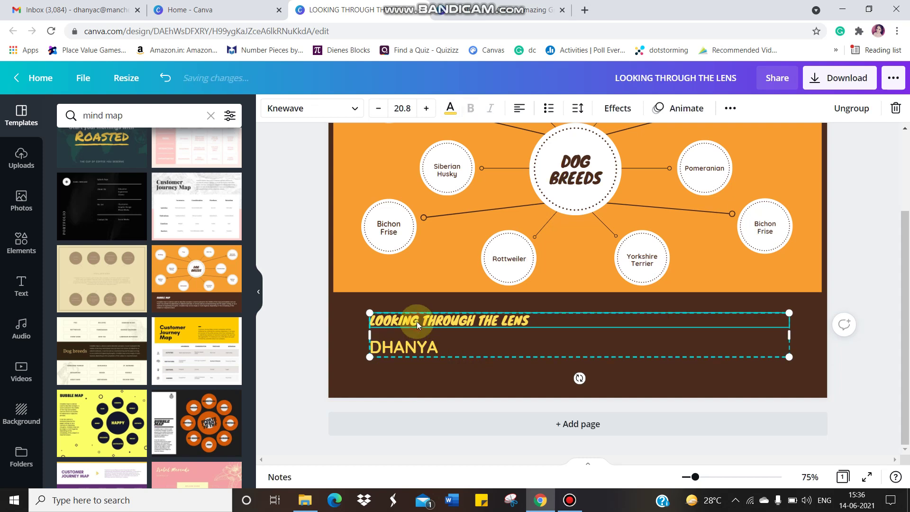
drag(416, 322, 342, 304)
click(342, 304)
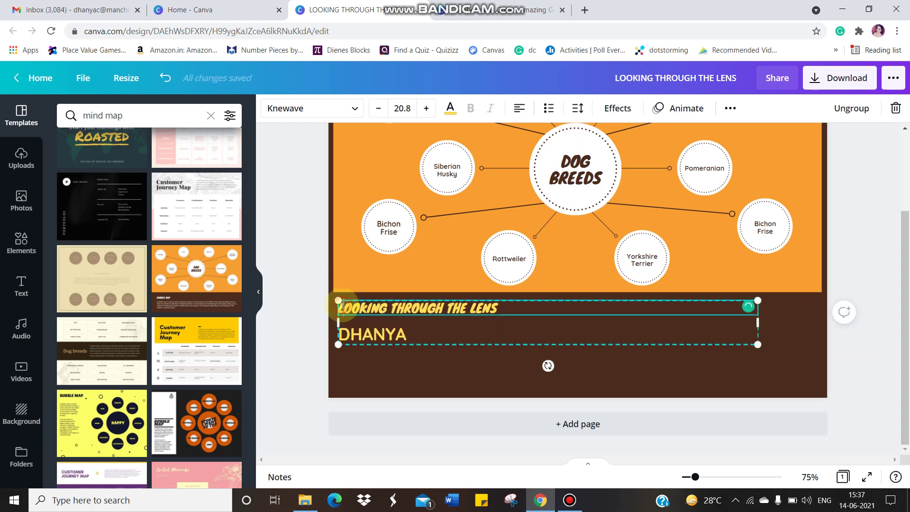
- Centre-align the LOOKING THROUGH THE LENS title and the name beneath it
click(519, 109)
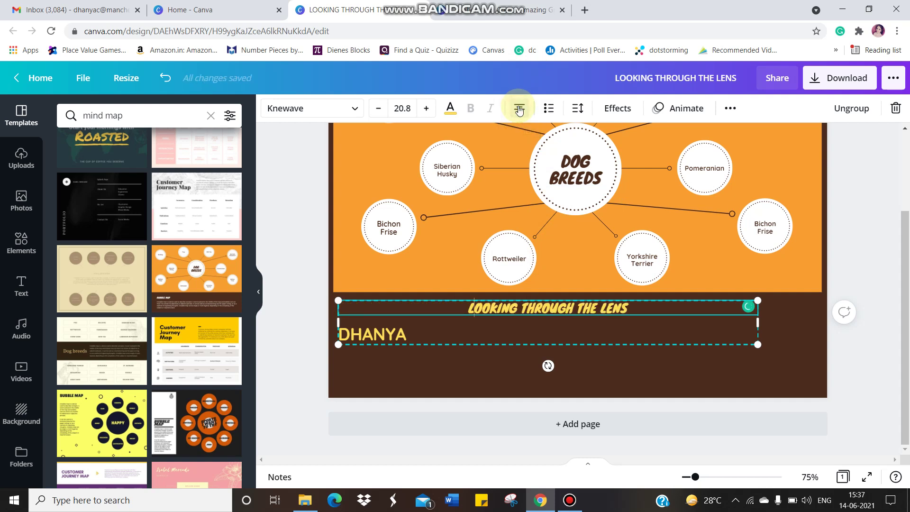
click(519, 109)
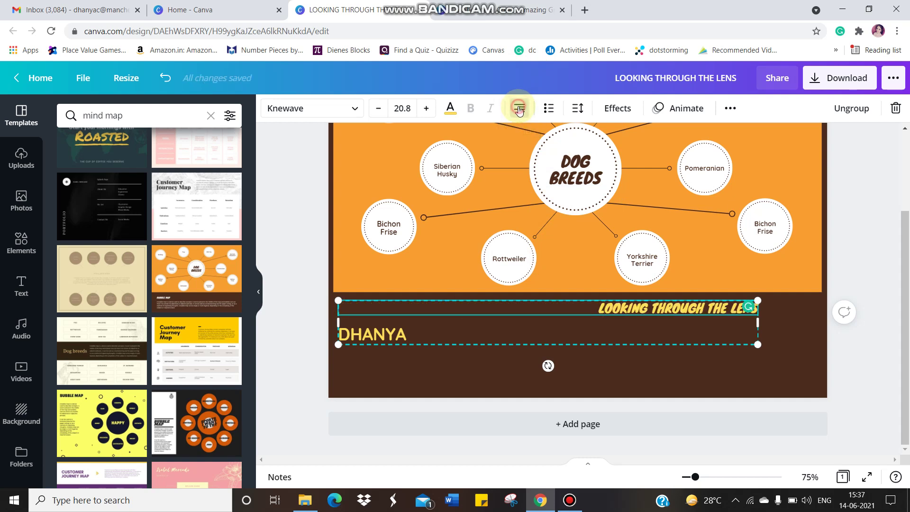
click(519, 109)
click(518, 109)
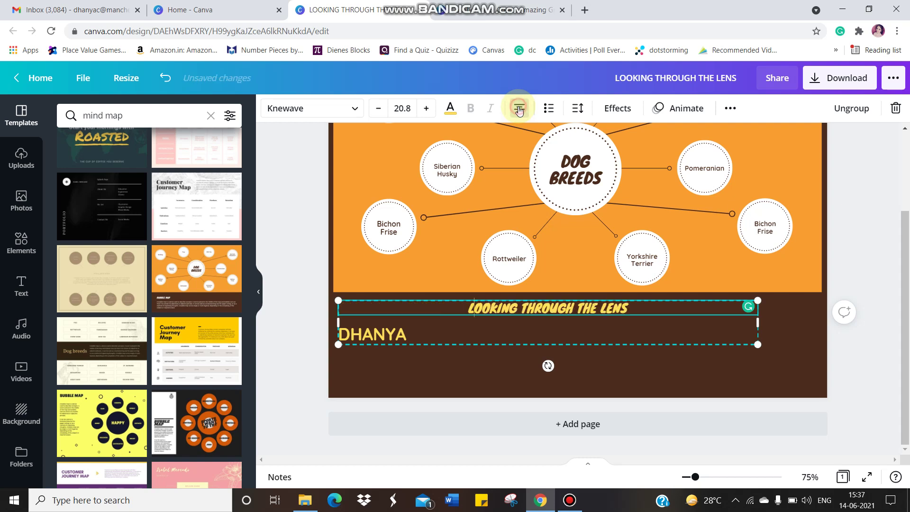
click(374, 332)
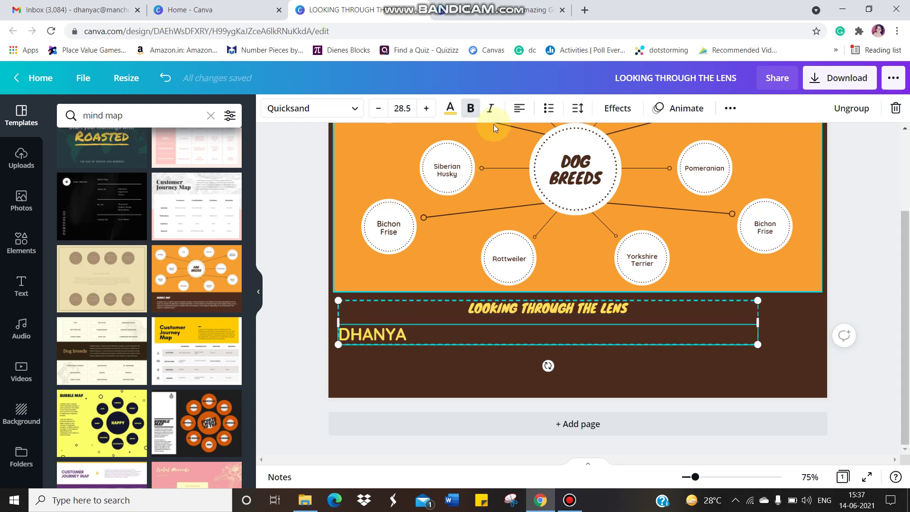
click(519, 108)
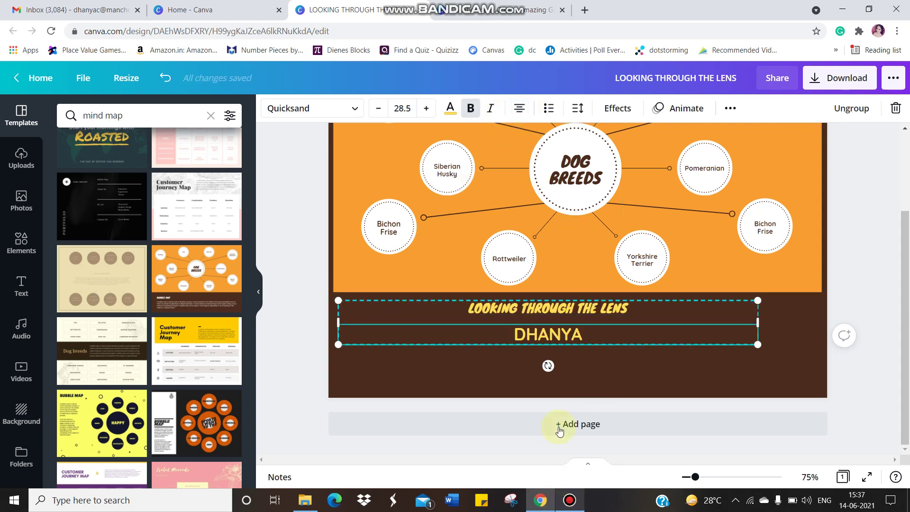
scroll(558, 306, up, 3)
- Retype the centre circle's DOG BREEDS heading as MOBILE, fixing the typo
click(567, 289)
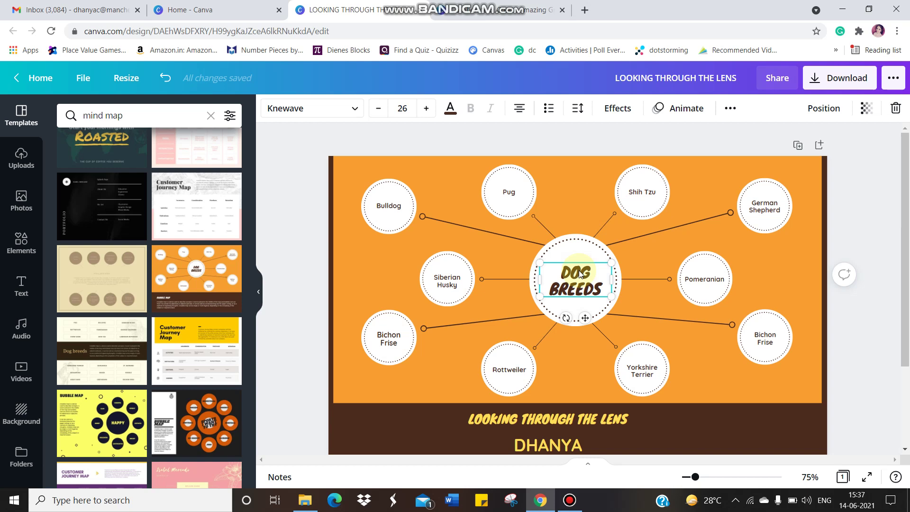
double_click(578, 273)
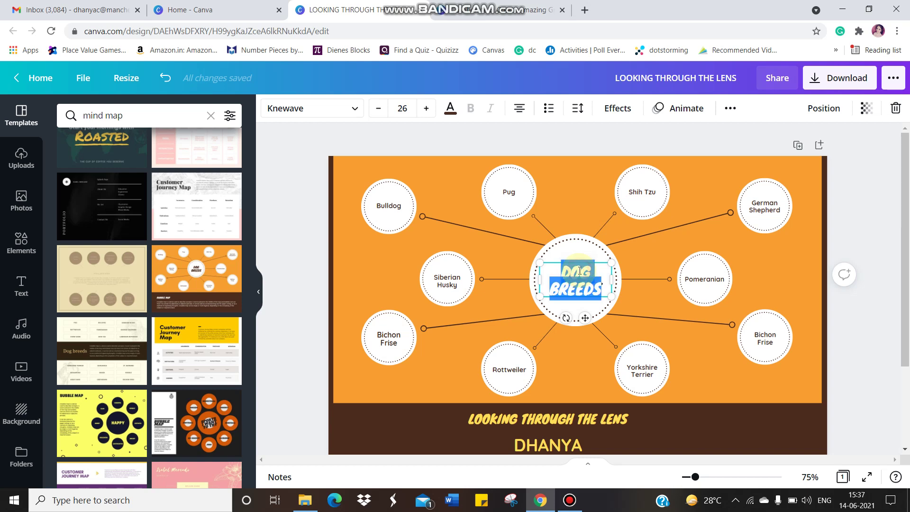
text(MOBIK=)
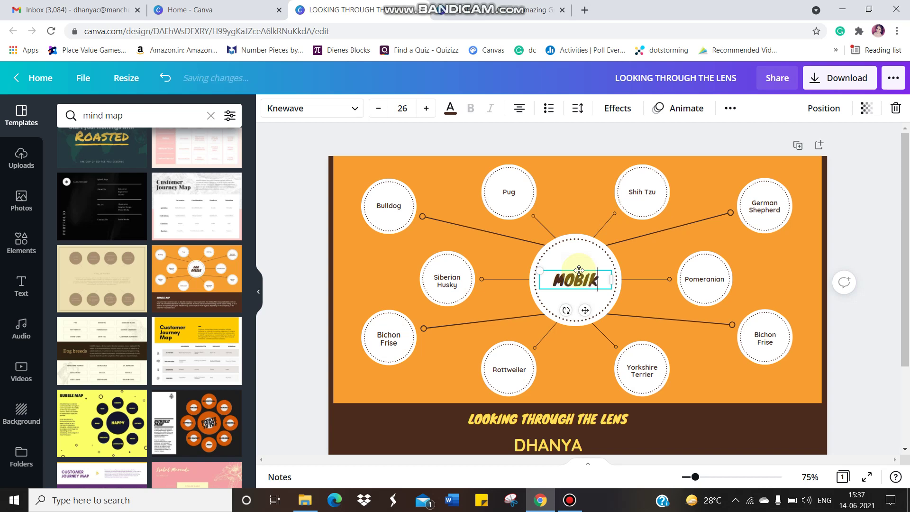
key(BackSpace)
key(BackSpace)
text(LE)
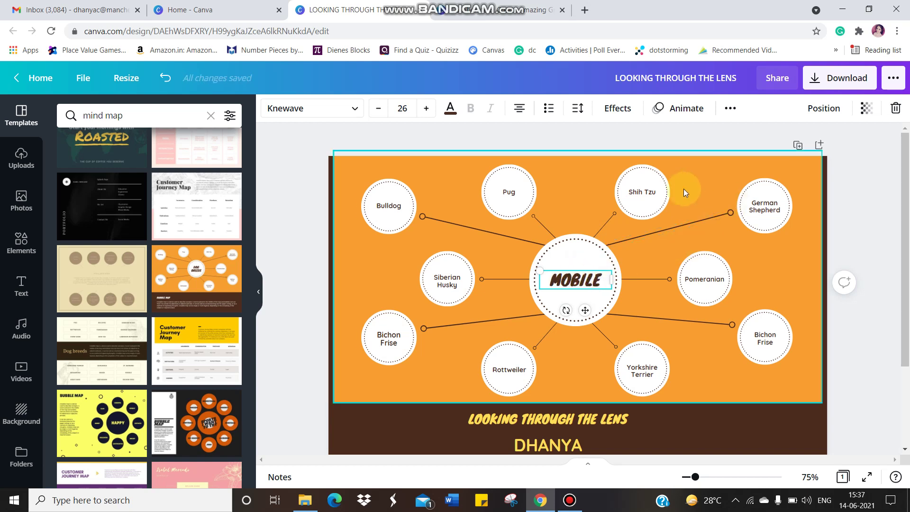
- Replace the Shih Tzu label with 'FORM: IT IS BLACK IN COLOUR'
double_click(652, 192)
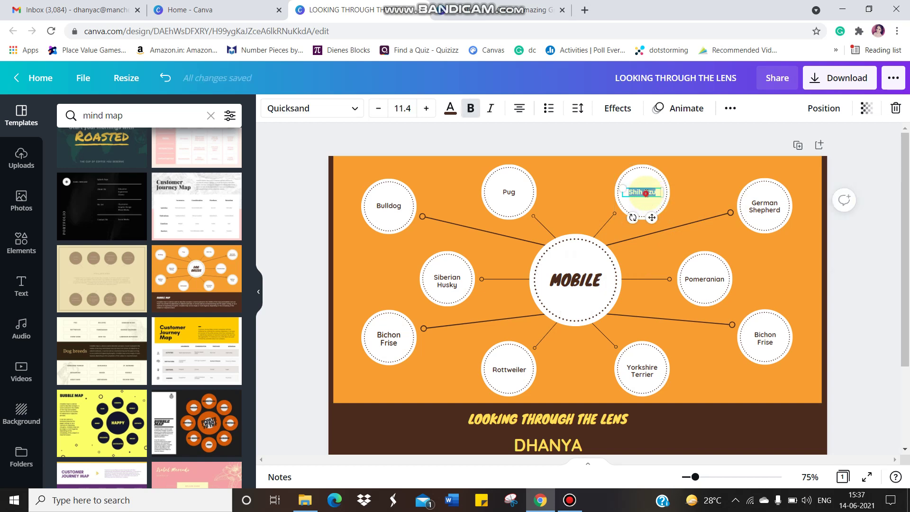
drag(653, 192, 633, 194)
key(BackSpace)
text(FORM: IT IS BA)
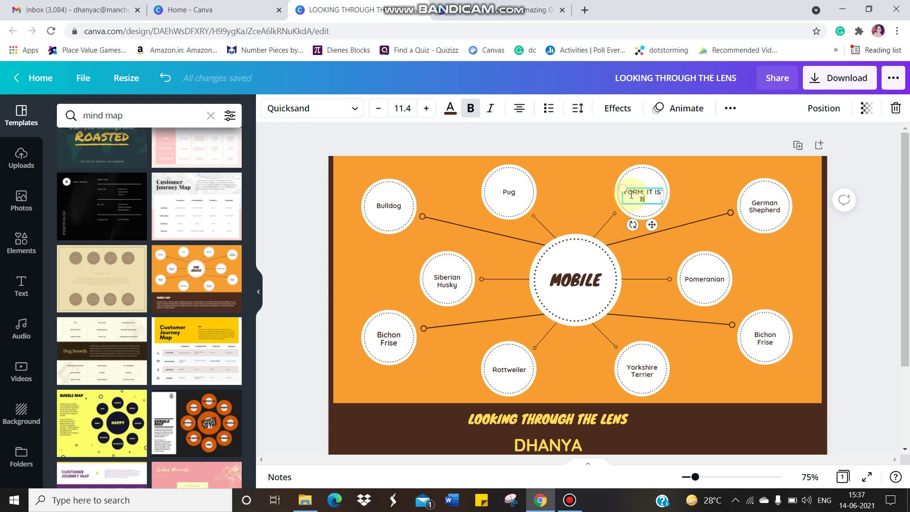
key(BackSpace)
text(LACK IN COLOUR)
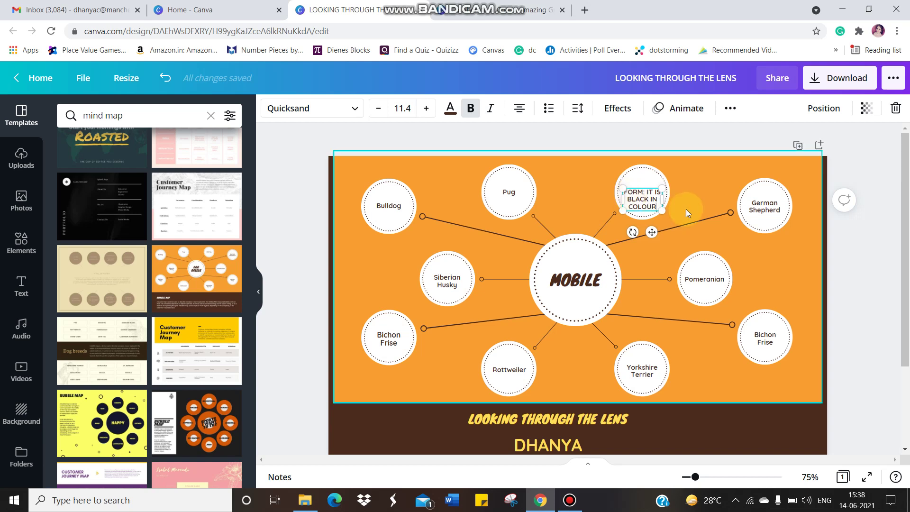
- Replace the German Shepherd label with 'FUNCTION: IT WORKS WITH BATTERY'
click(757, 207)
click(757, 207)
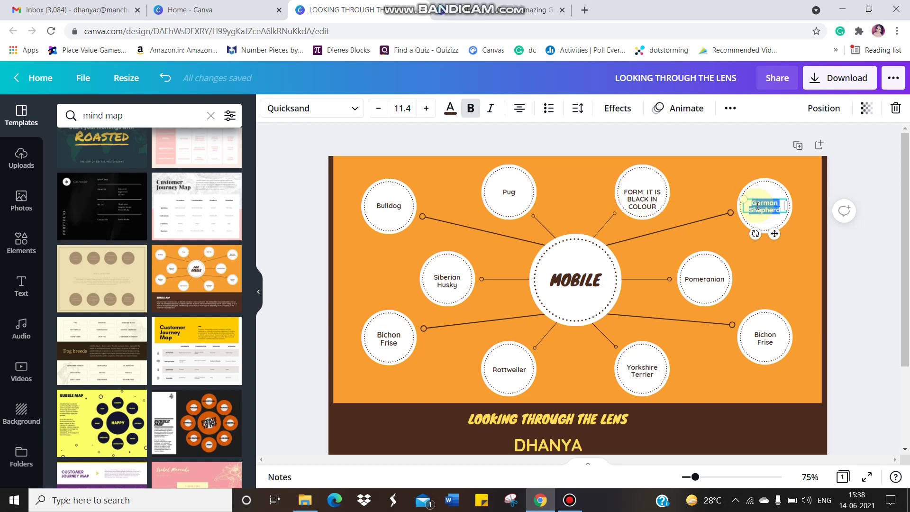
text(FUN)
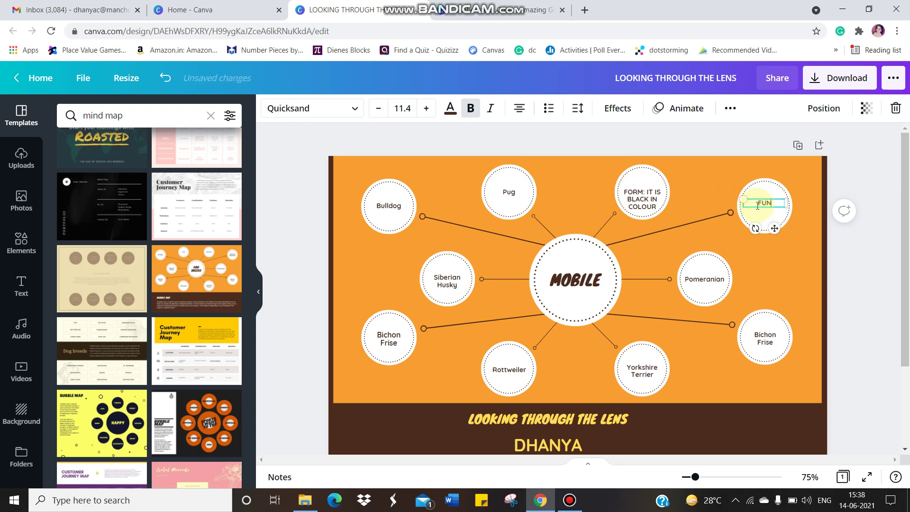
text(CTION: IT)
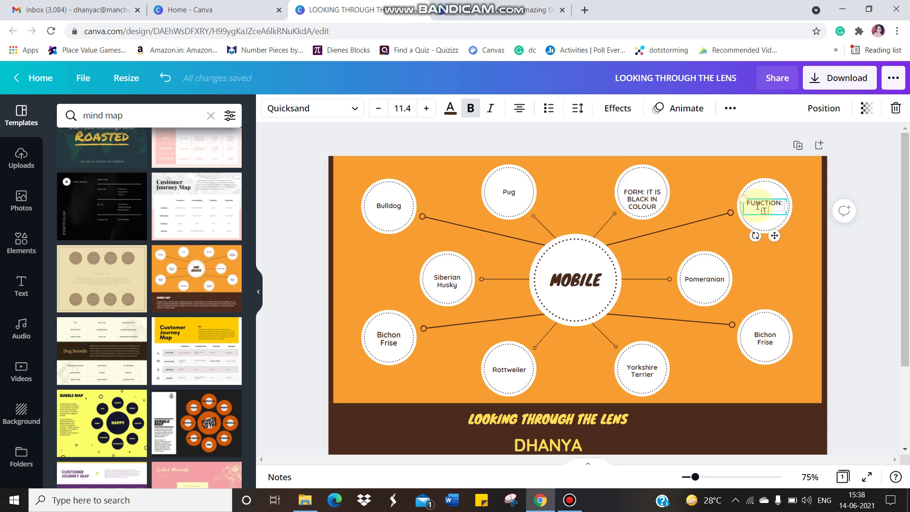
text( WORKS WITH)
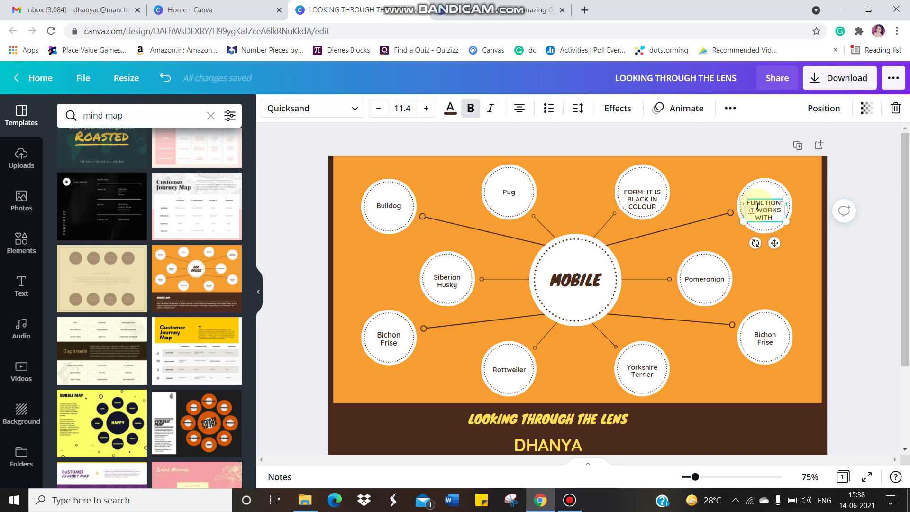
text( BATTERY)
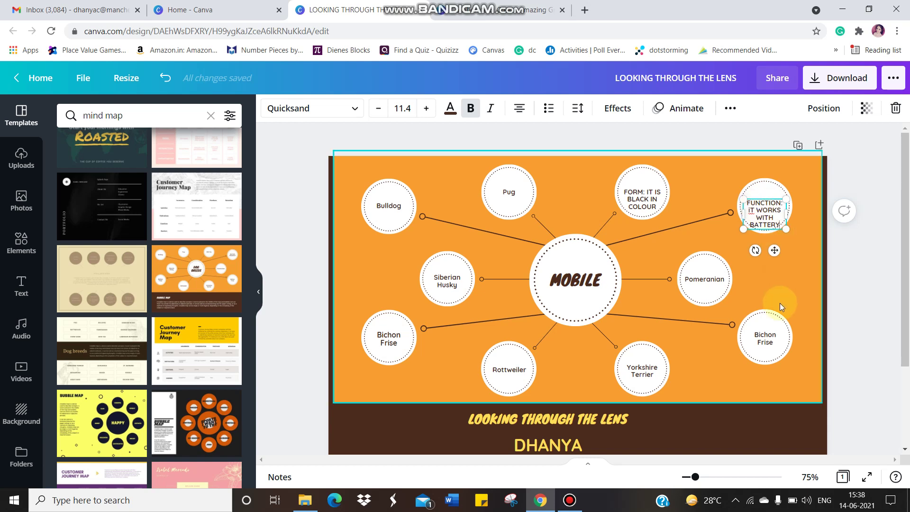
- Change the Pomeranian label to 'CONNECTION', enlarging its circle and widening the text box
click(706, 290)
double_click(704, 280)
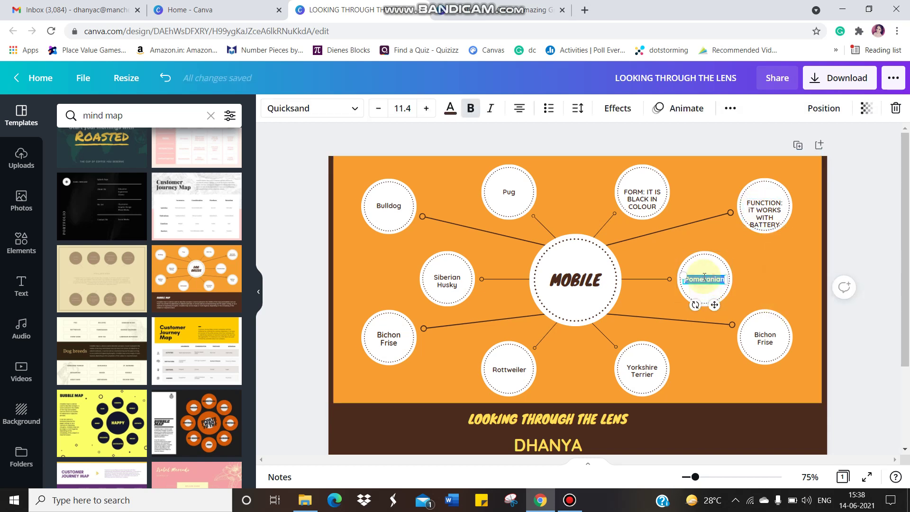
text(coNNECTION)
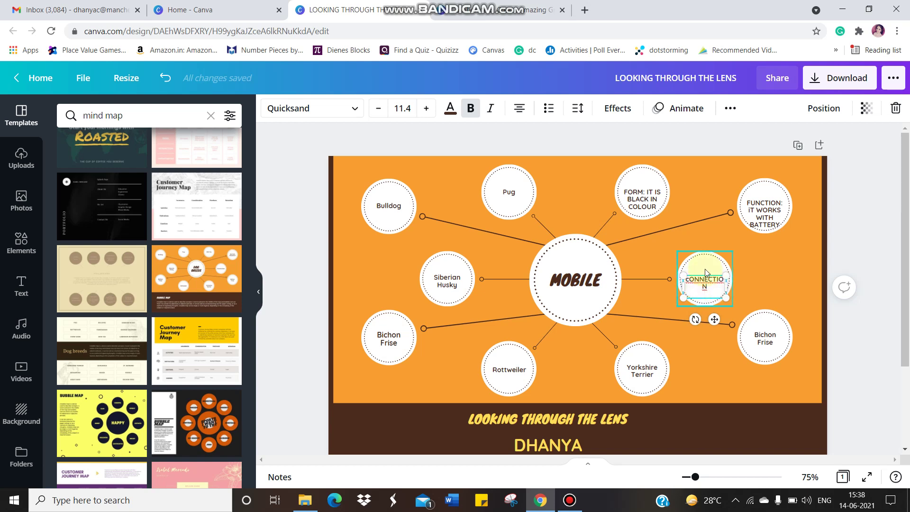
click(707, 268)
drag(732, 251, 745, 241)
click(706, 279)
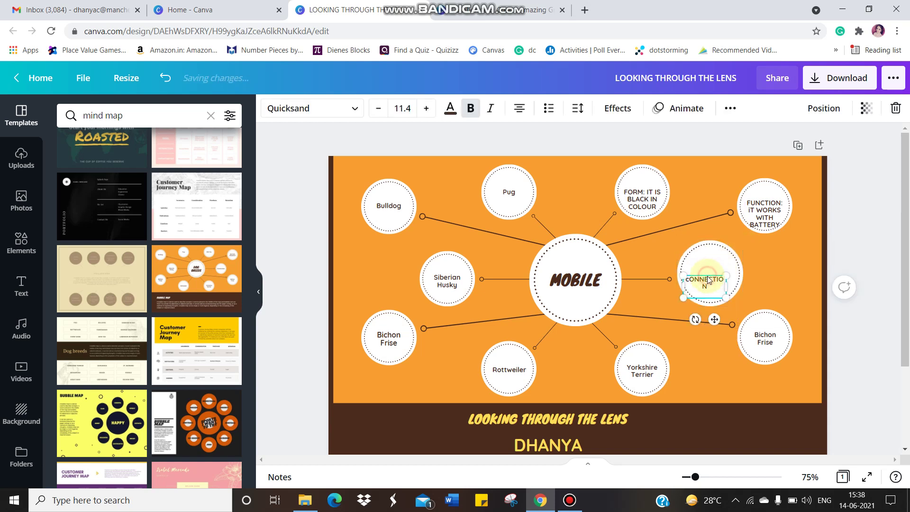
drag(725, 283, 736, 283)
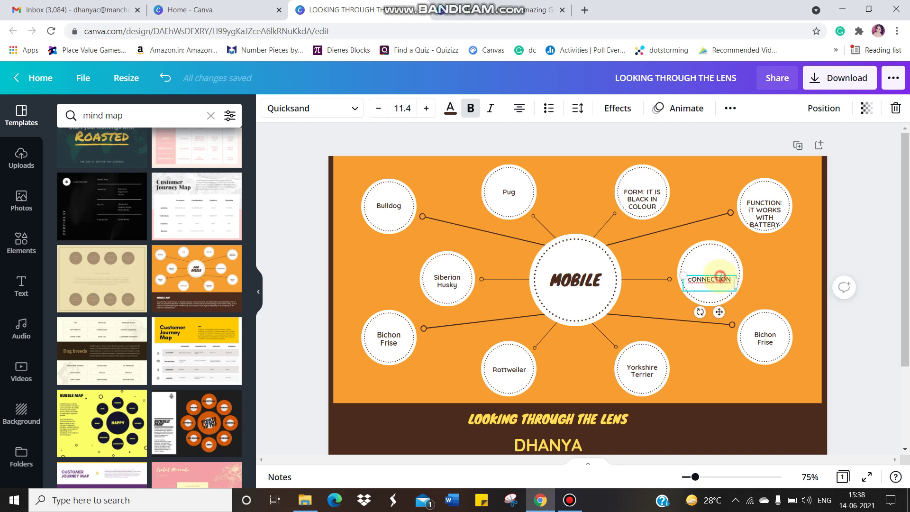
- Correct the lowercase c so the label reads 'CONNECTION'
right_click(697, 279)
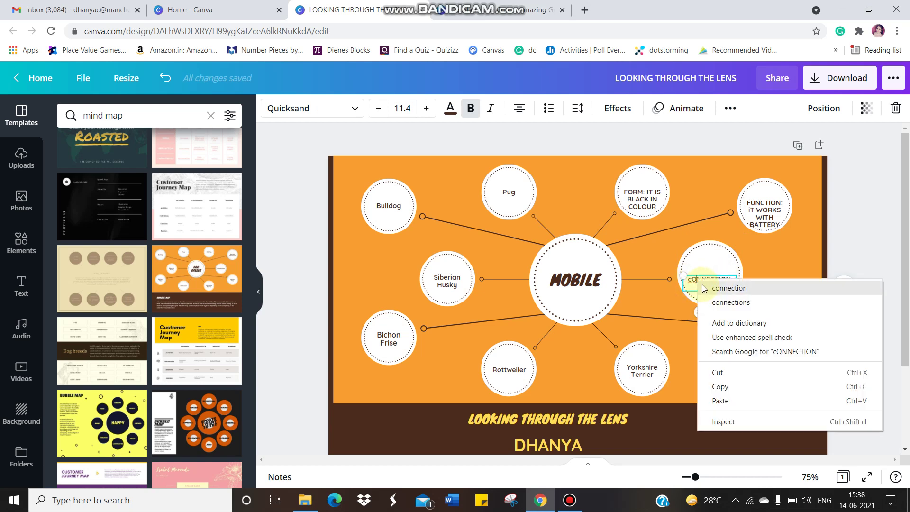
click(716, 287)
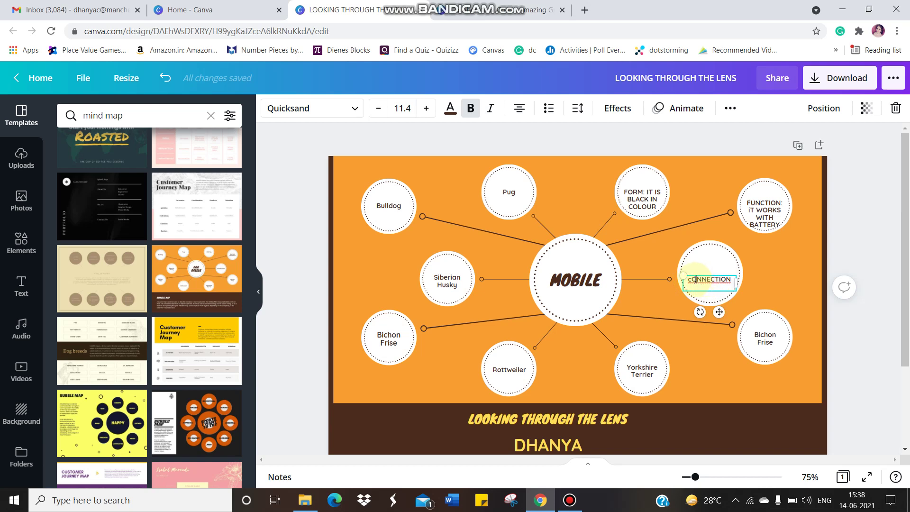
key(BackSpace)
text(C)
click(739, 274)
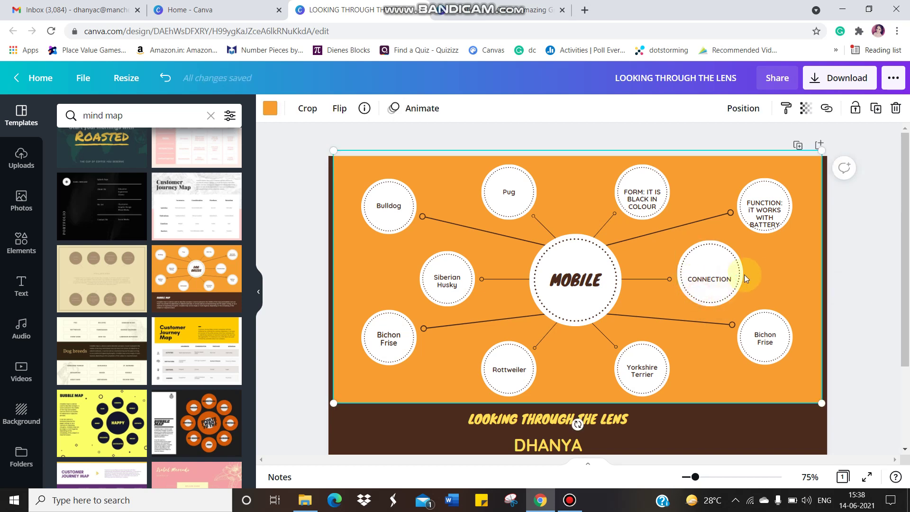
- Append ': USE IT TO MAKE CALLS' and move the text up inside the circle
click(718, 279)
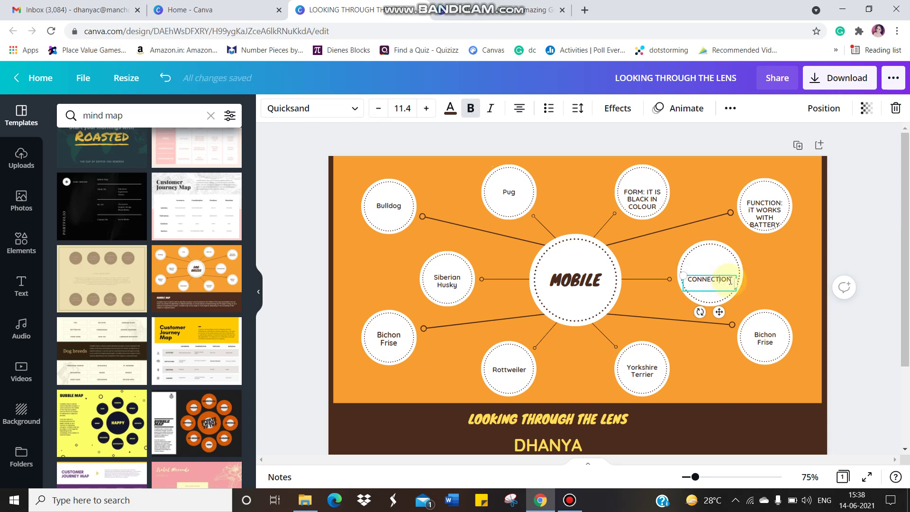
text(: iU)
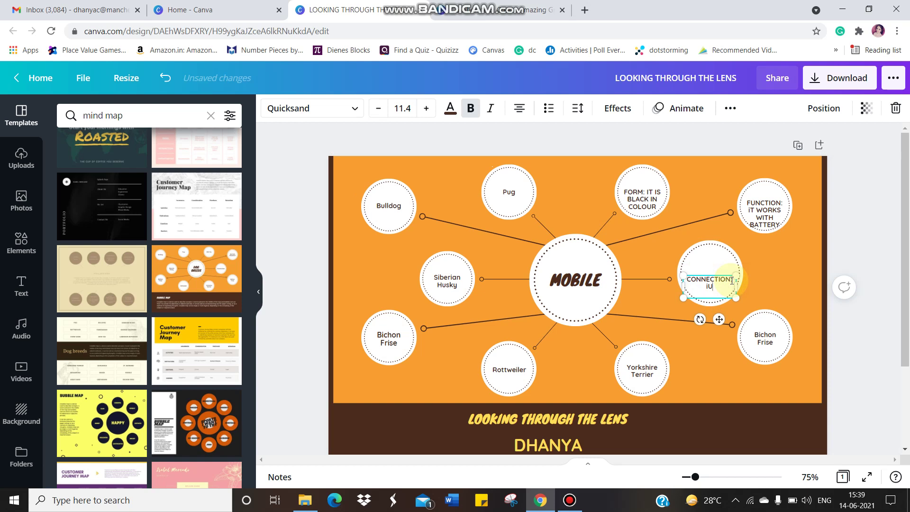
text(SE OT)
key(BackSpace)
key(BackSpace)
key(BackSpace)
key(BackSpace)
key(BackSpace)
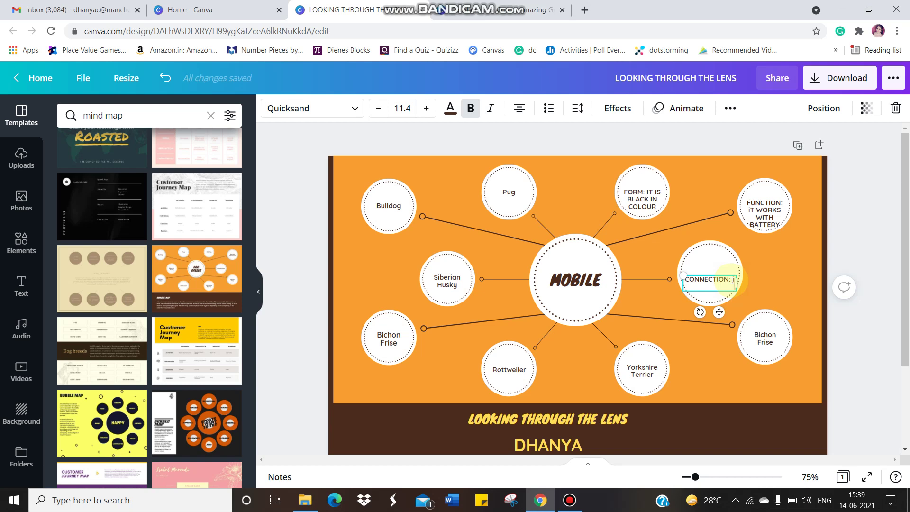
text(USE)
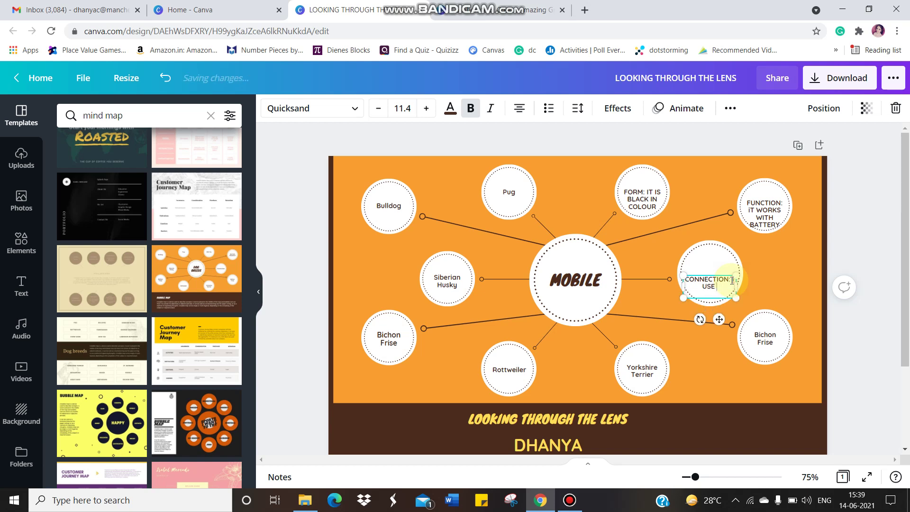
text( IT TO MAKE CALLS)
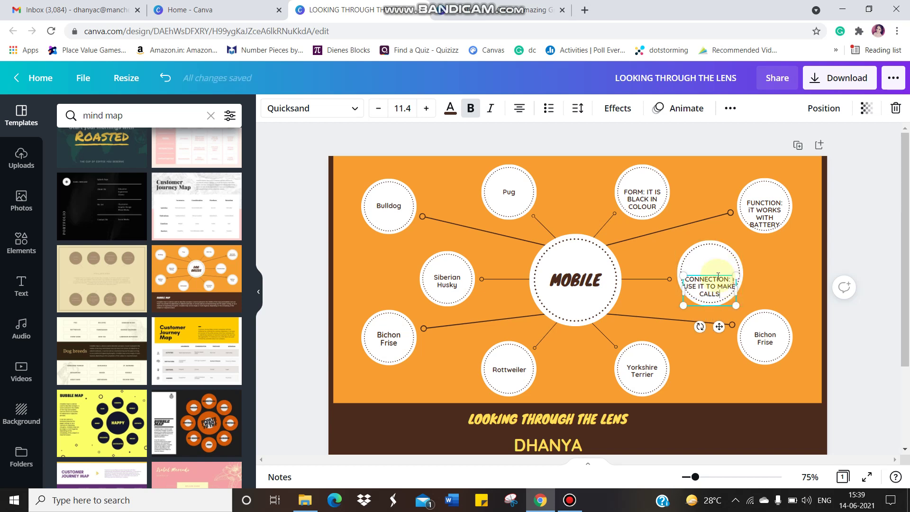
drag(709, 275, 710, 260)
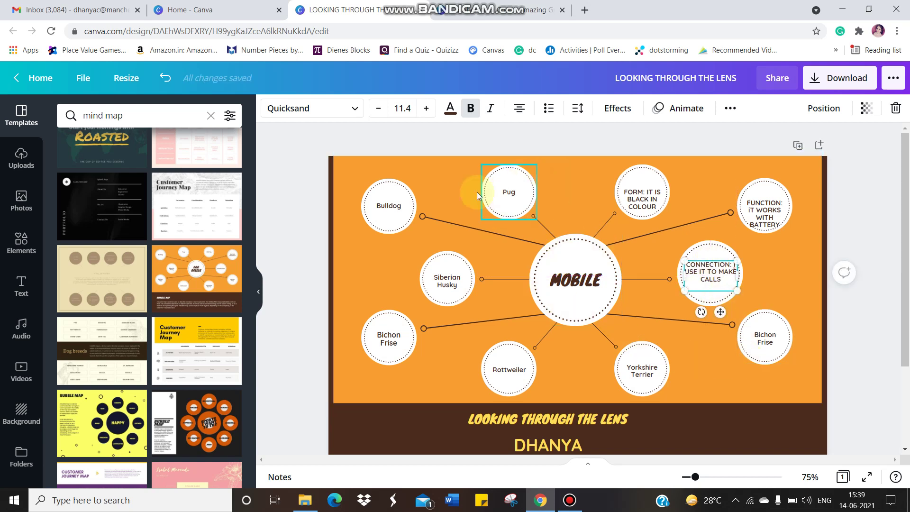
- Try several background colours and settle on violet instead of orange
click(375, 240)
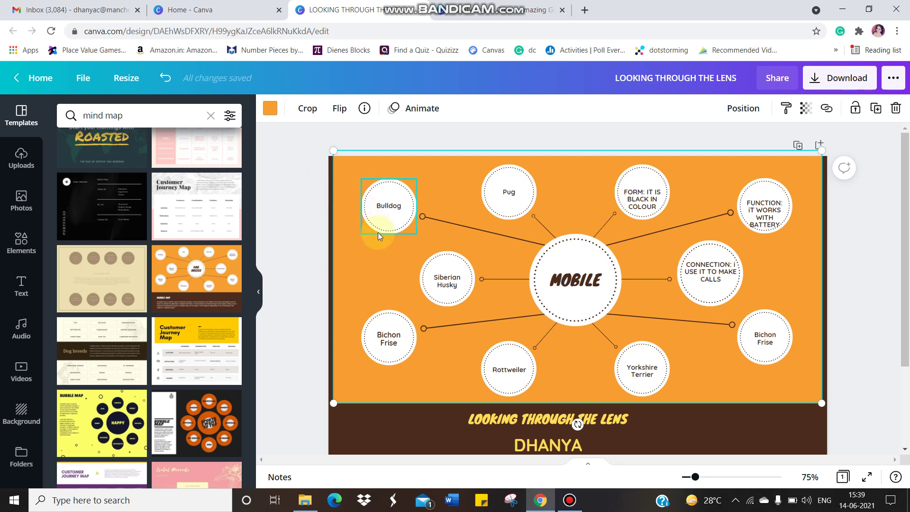
click(270, 109)
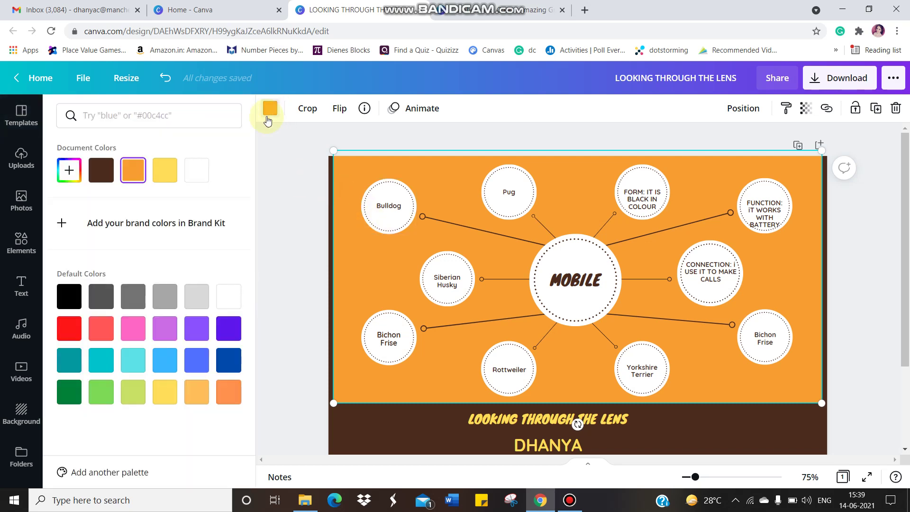
click(66, 297)
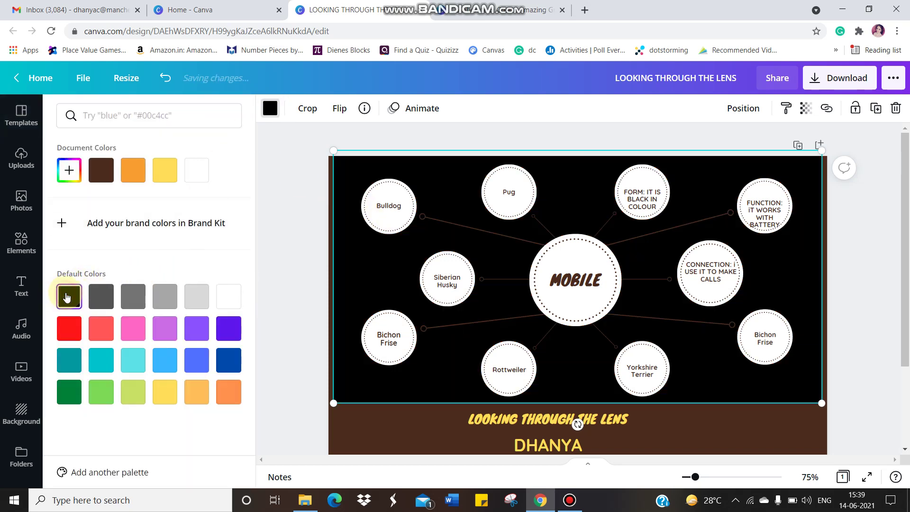
click(95, 330)
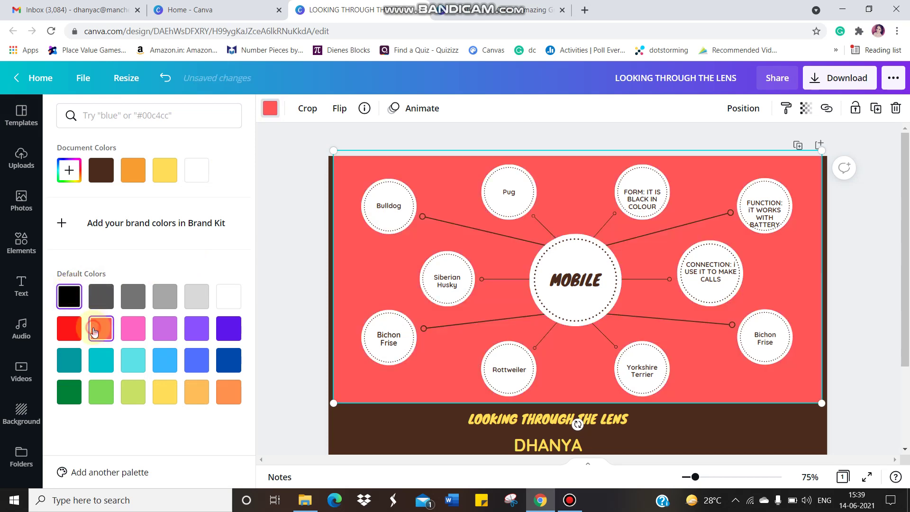
click(69, 328)
click(131, 334)
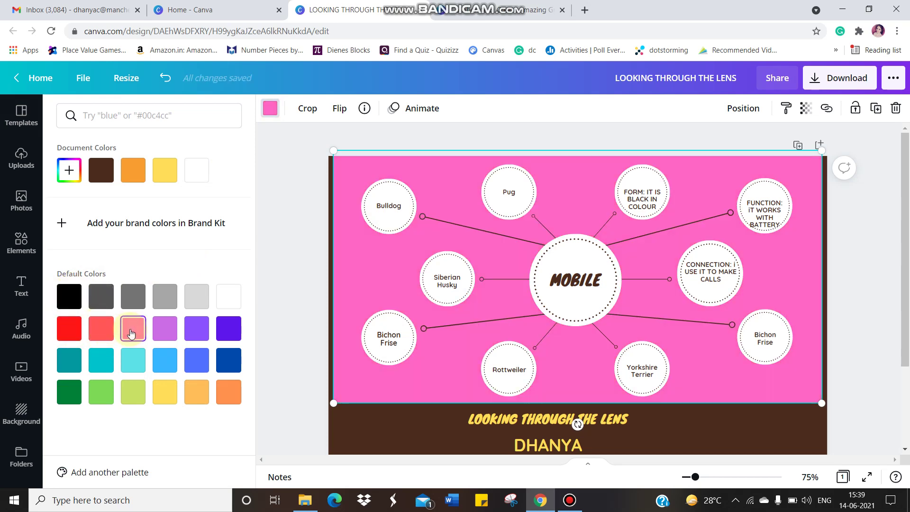
click(165, 332)
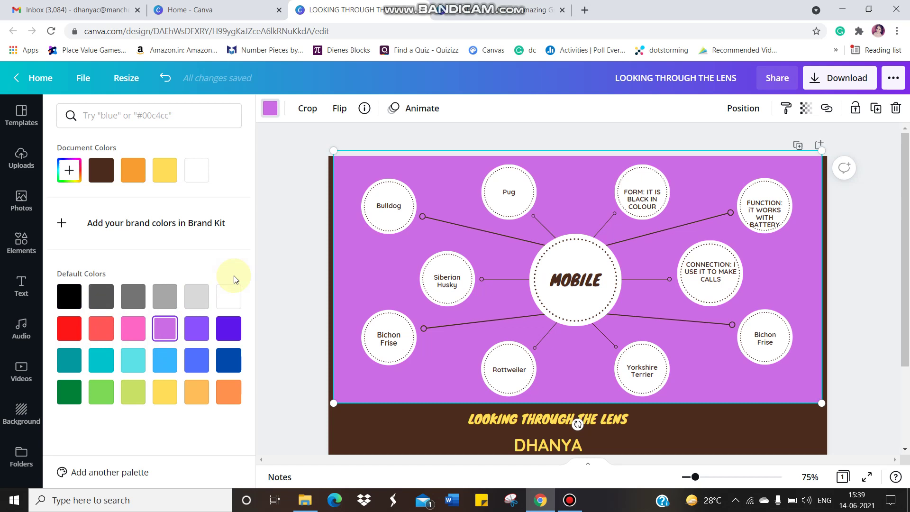
click(378, 205)
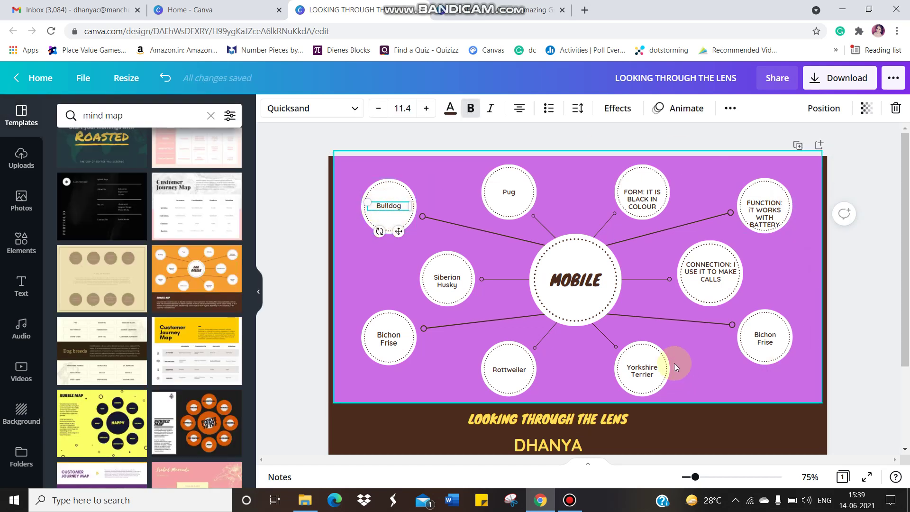
click(468, 296)
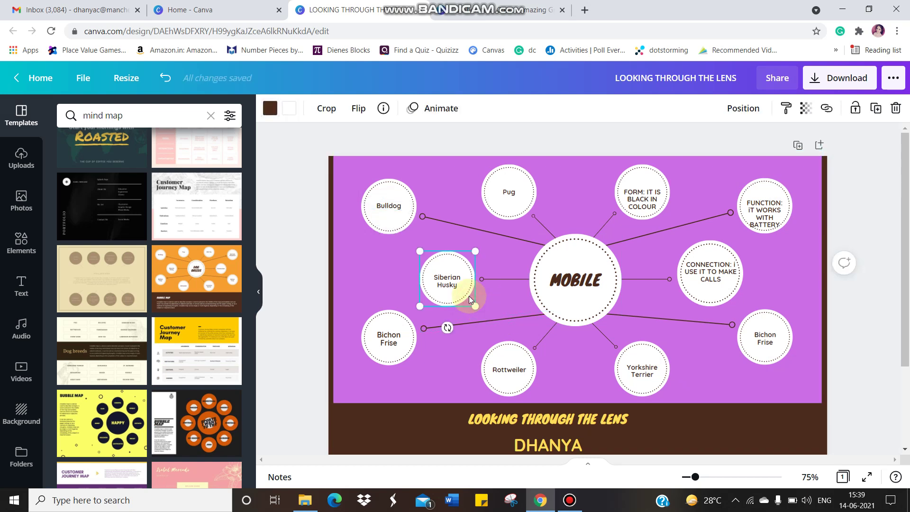
key(Delete)
click(451, 280)
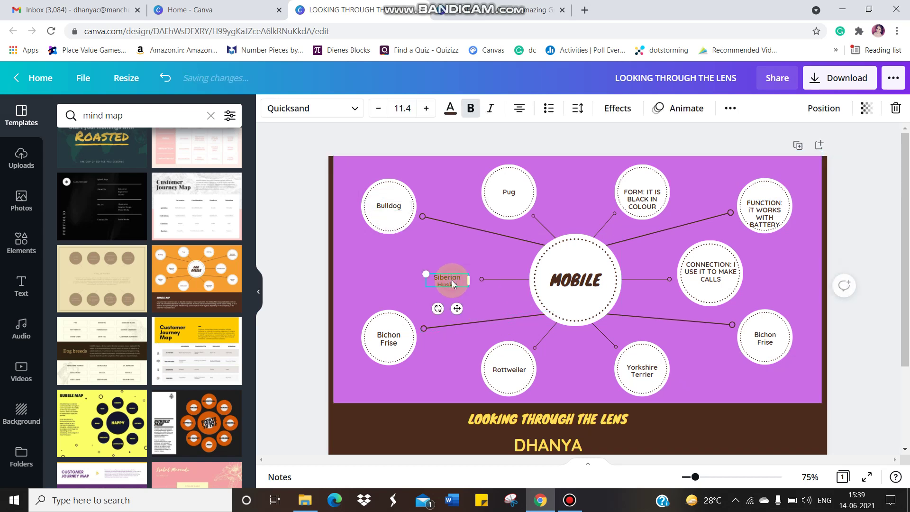
key(Delete)
click(487, 280)
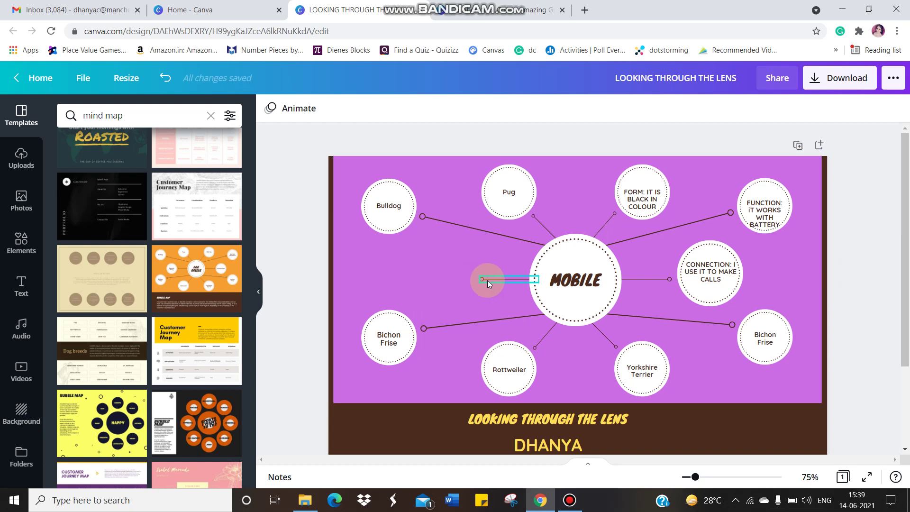
key(Delete)
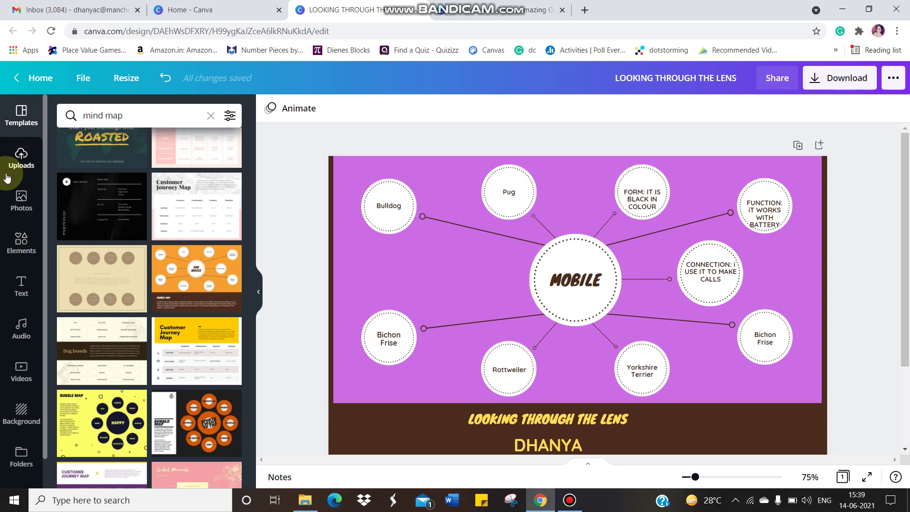
- Add a circle shape from Elements, shrink it, and place it beside Bulldog
click(19, 245)
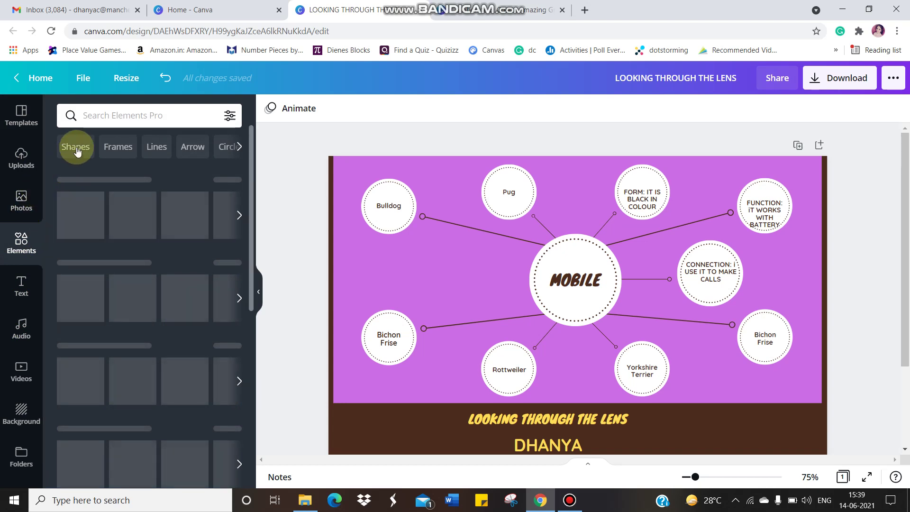
click(78, 148)
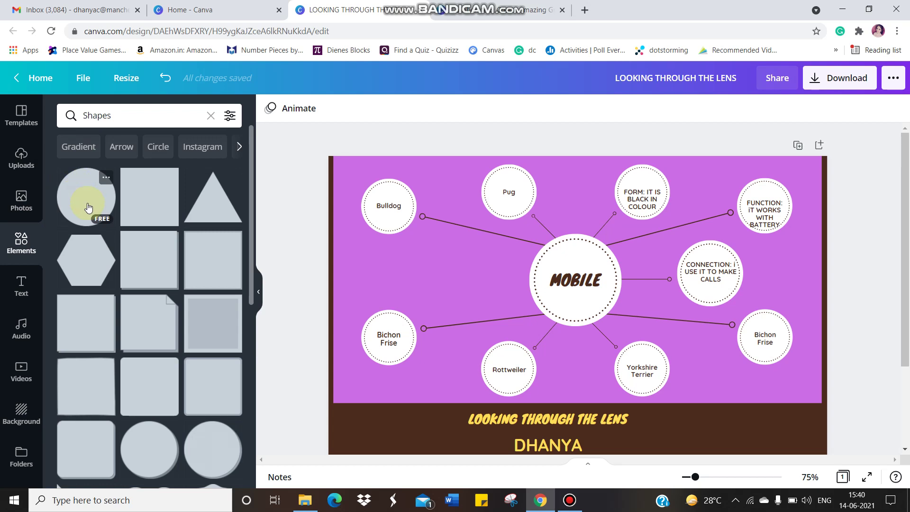
click(88, 207)
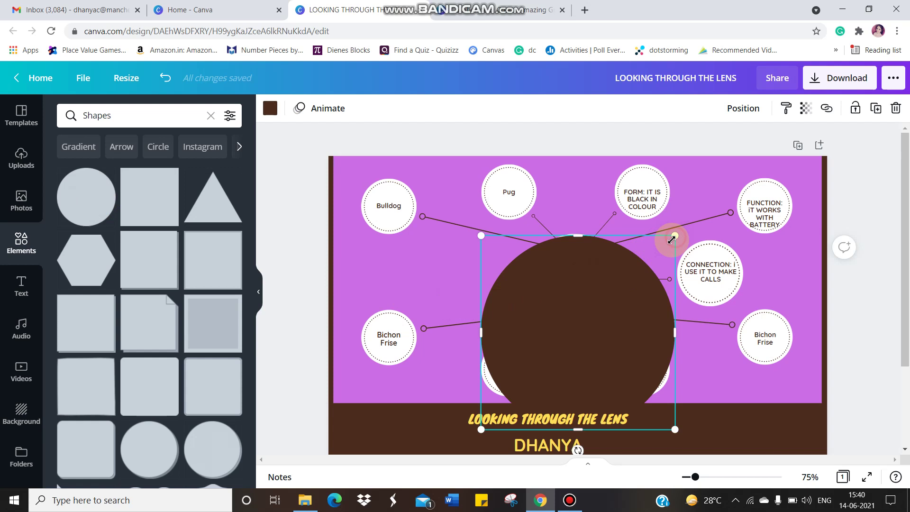
drag(672, 238, 548, 362)
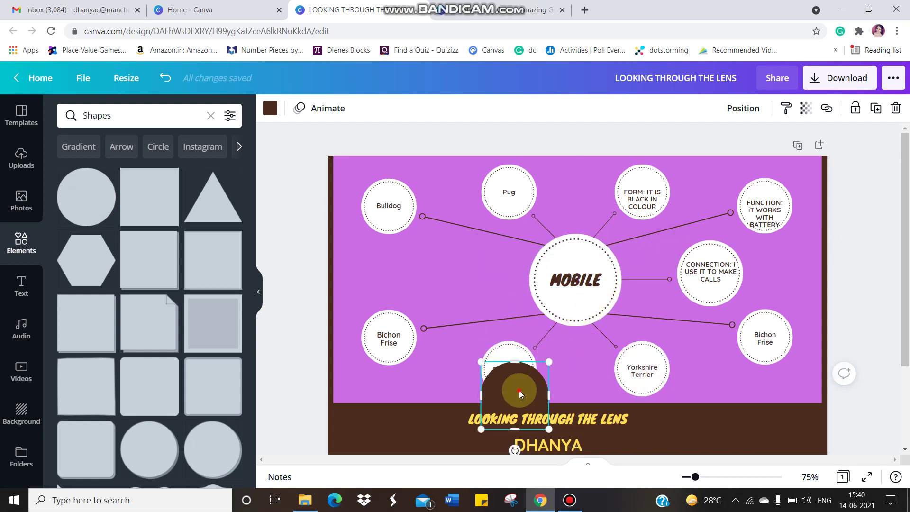
drag(519, 390, 392, 266)
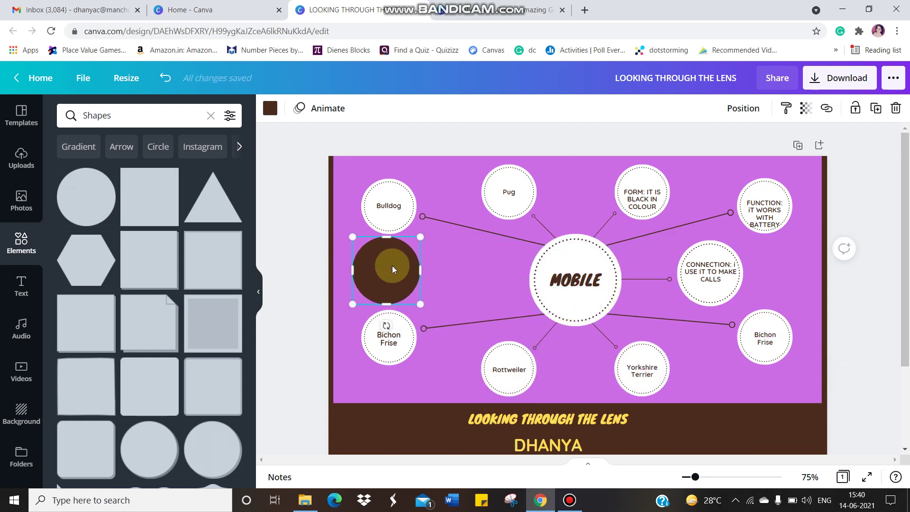
- Colour the new circle white and shrink it slightly
click(274, 110)
click(205, 176)
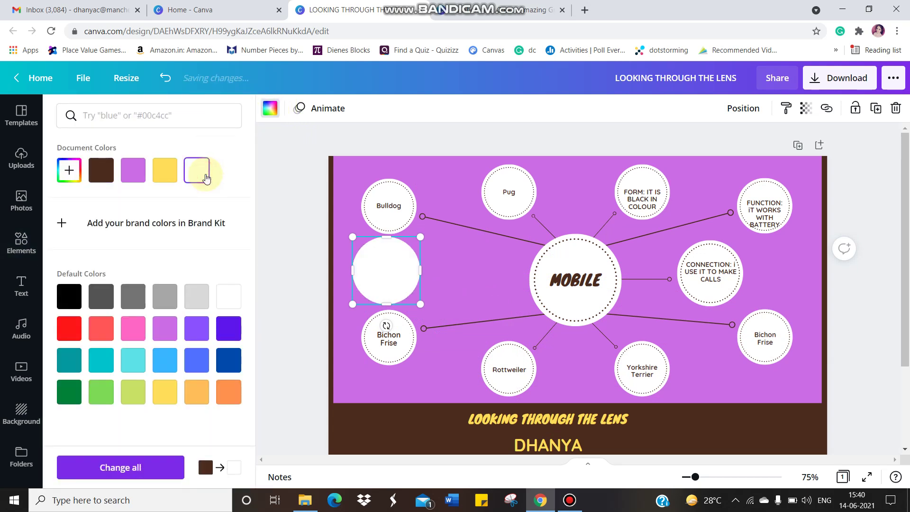
drag(420, 305, 402, 270)
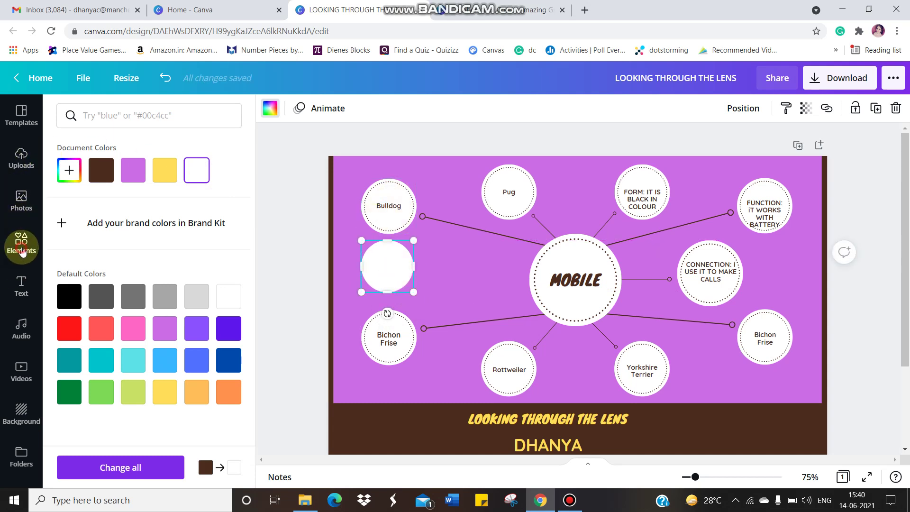
click(22, 250)
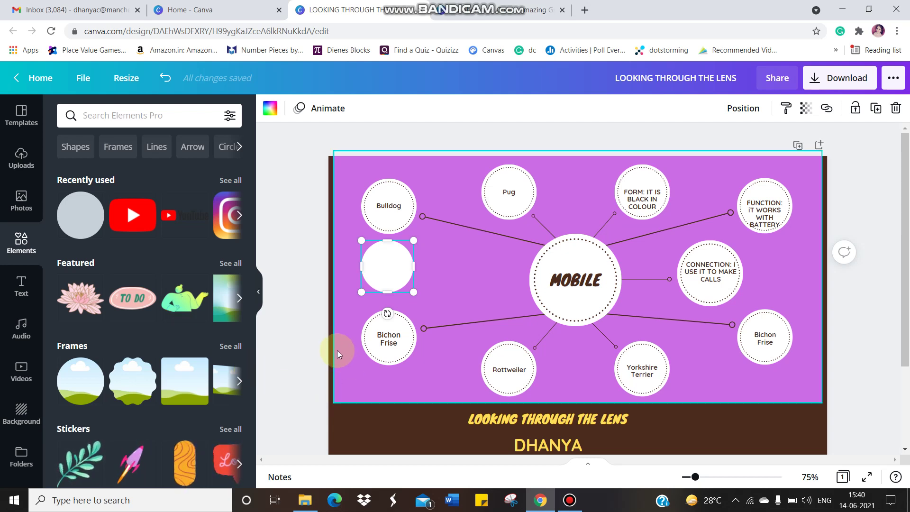
- Place a subheading text box on the white circle and enlarge the circle
click(400, 282)
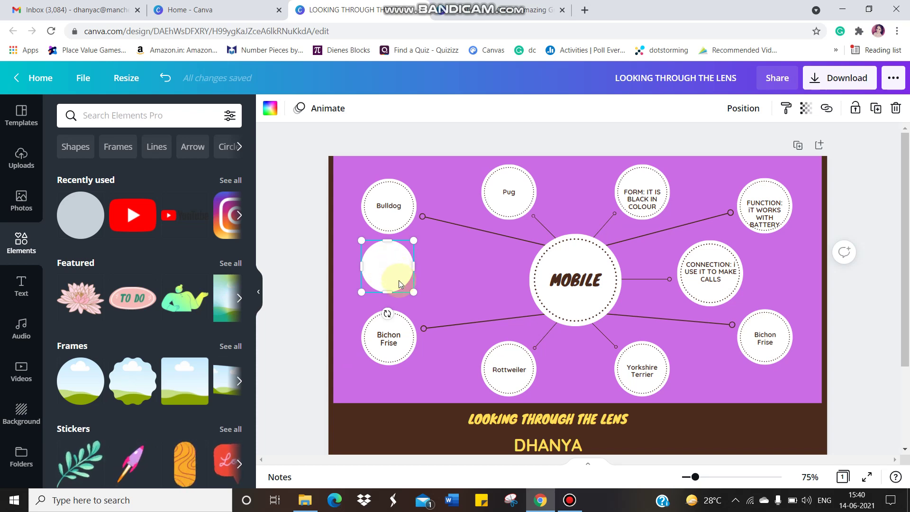
click(19, 285)
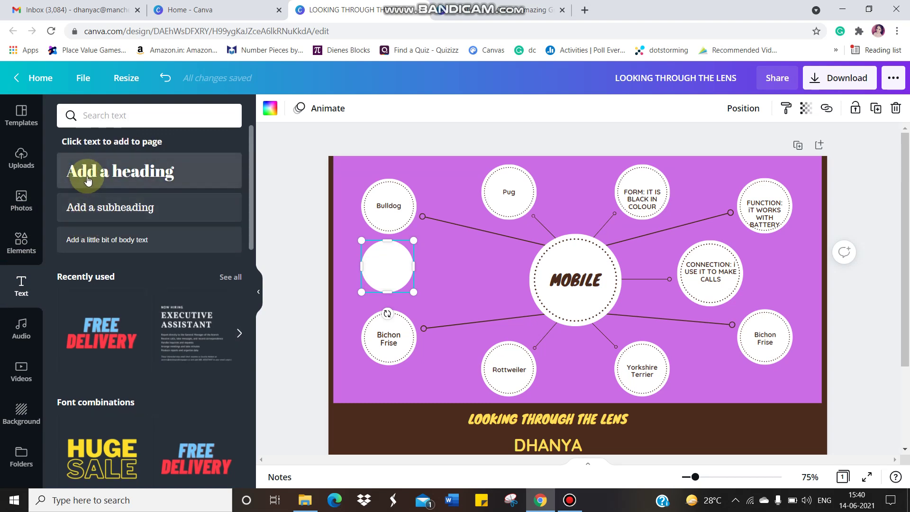
click(155, 219)
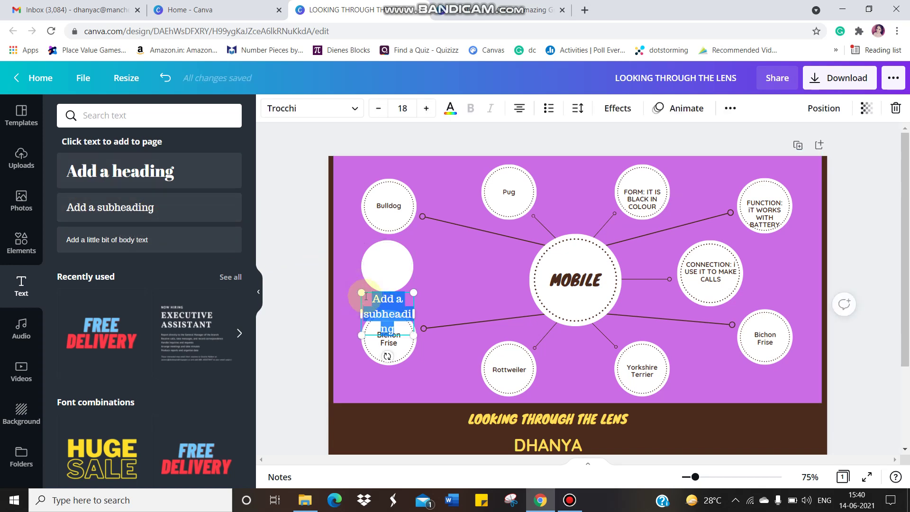
click(383, 297)
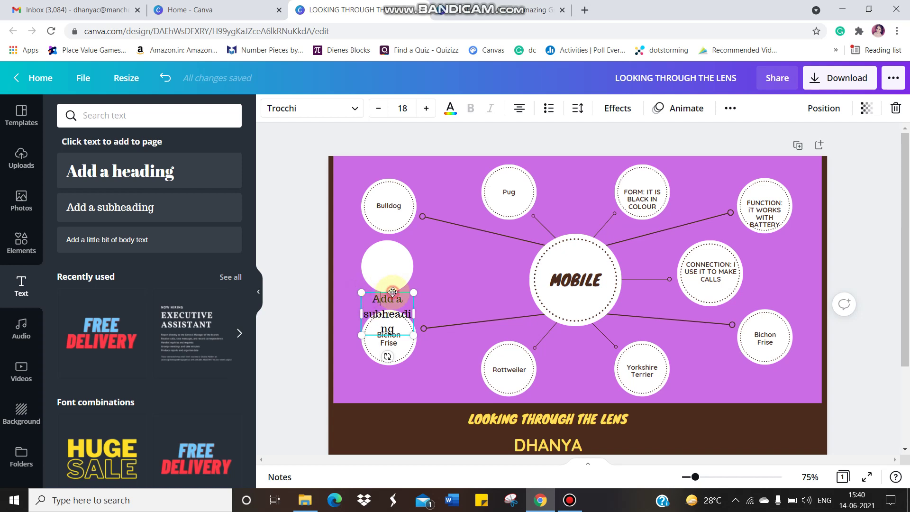
drag(392, 292, 392, 248)
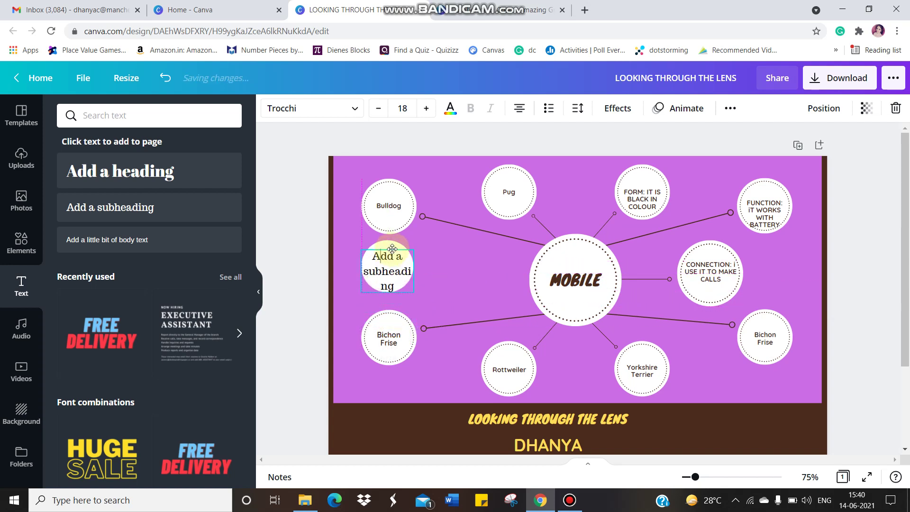
click(396, 242)
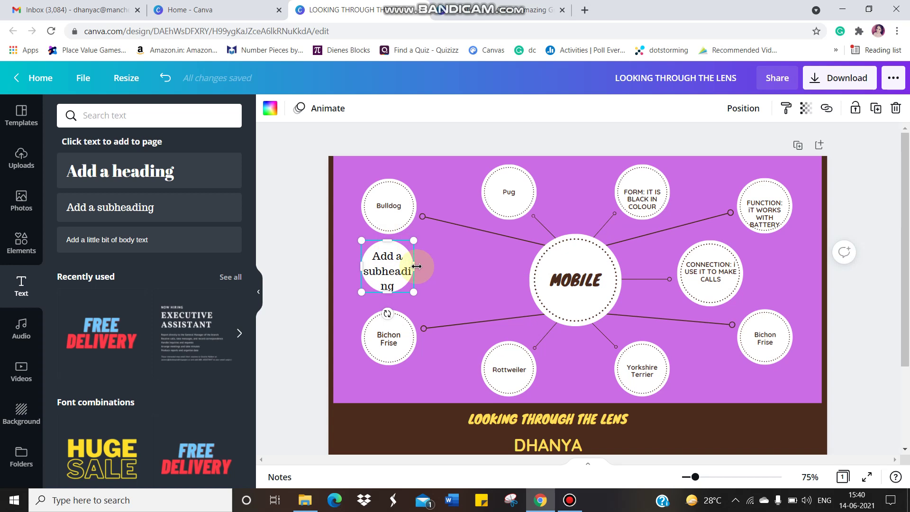
drag(420, 266, 433, 230)
- Replace the placeholder text with 'responsibility' and widen the text box
click(400, 267)
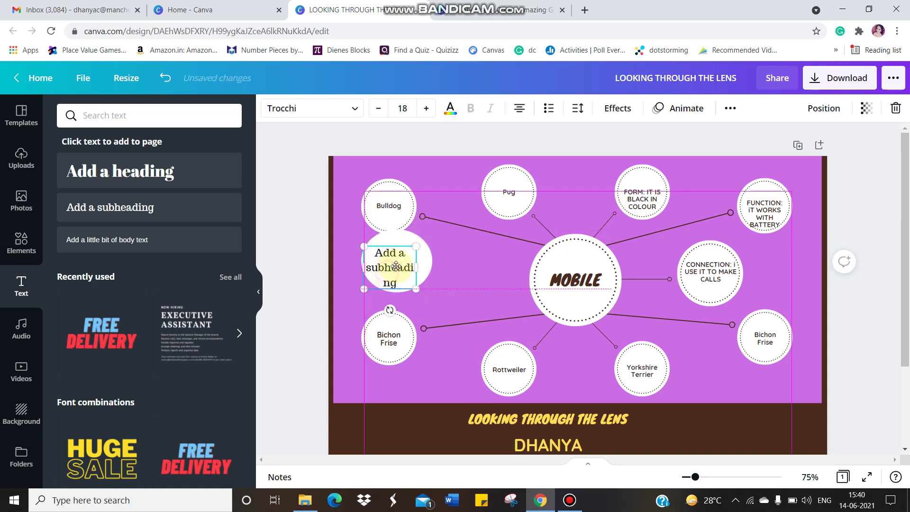
double_click(410, 276)
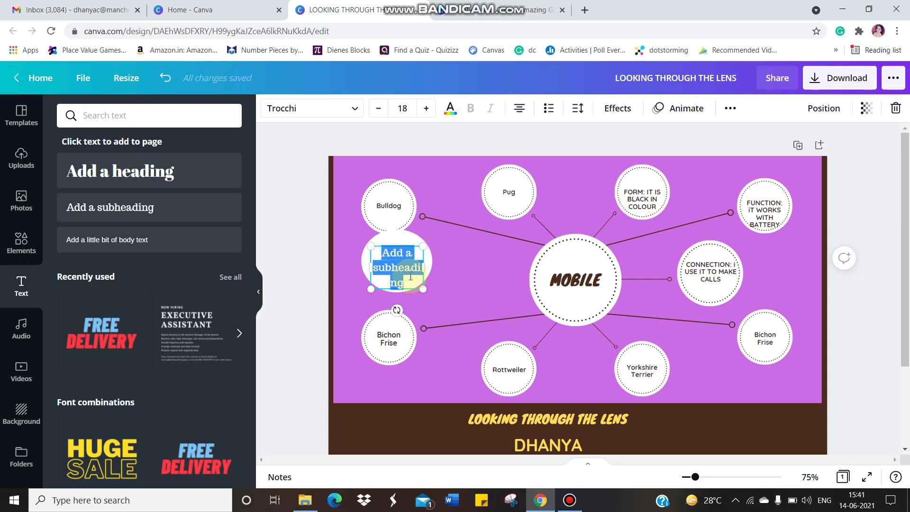
text(rE)
key(BackSpace)
key(BackSpace)
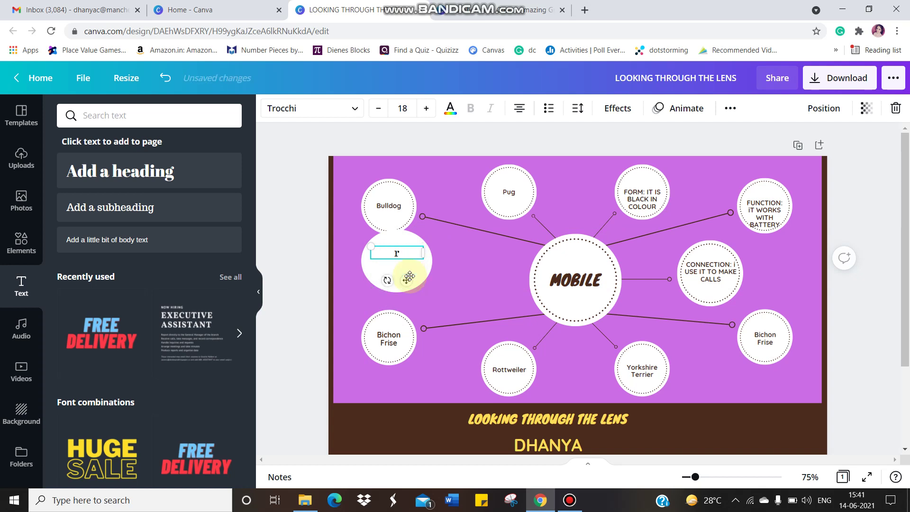
text(responsib)
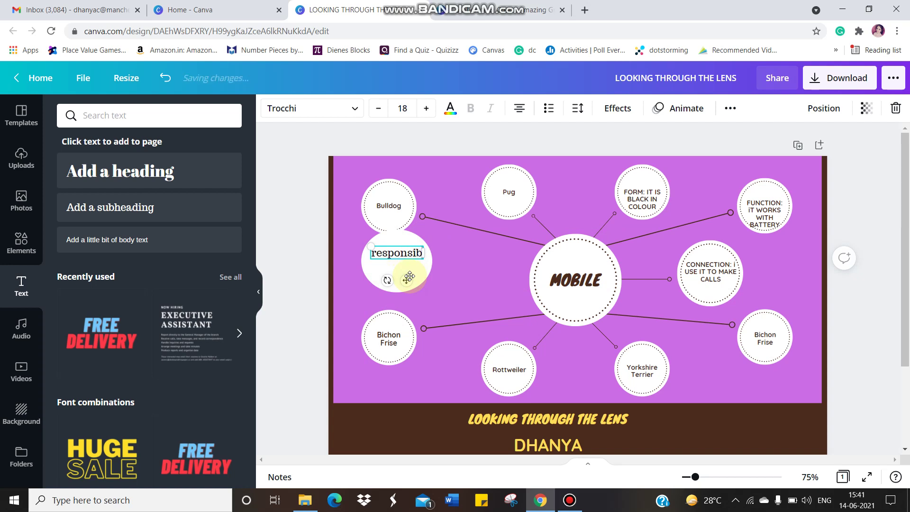
text(ili)
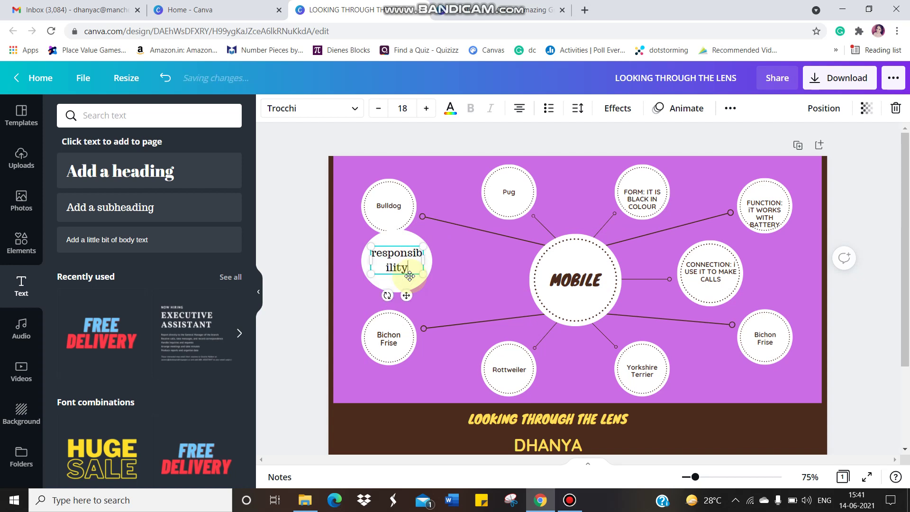
drag(422, 260, 437, 261)
drag(368, 259, 359, 262)
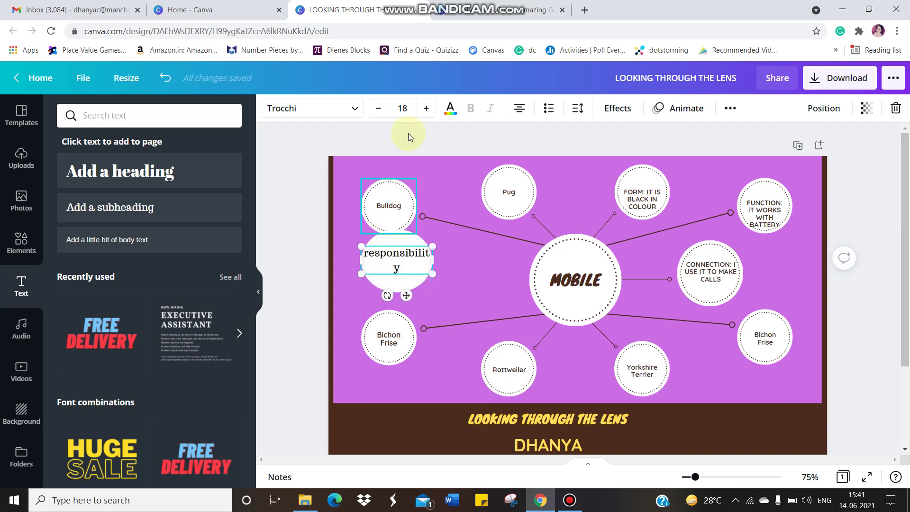
- Reduce the font size to 15 so 'responsibility' fits on one line
click(379, 108)
click(380, 108)
click(380, 108)
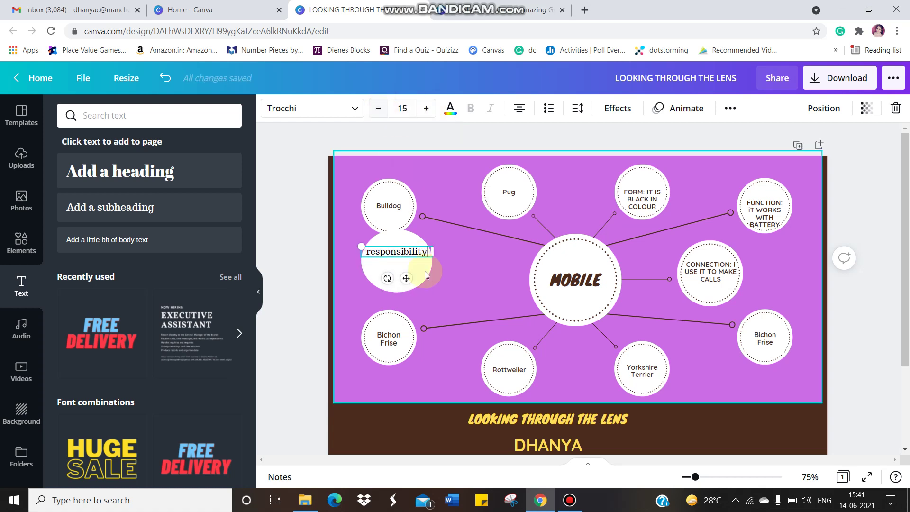
click(471, 277)
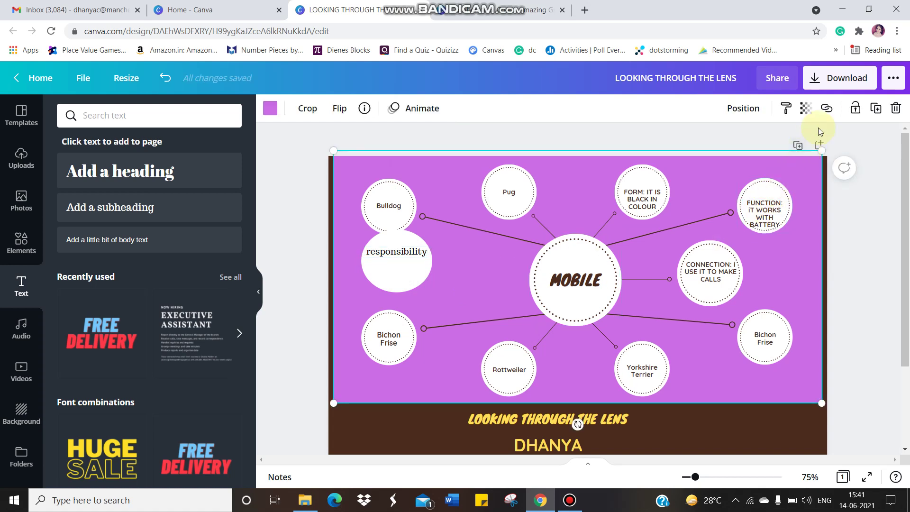
- Download the mind map as a PNG file
click(836, 77)
click(812, 280)
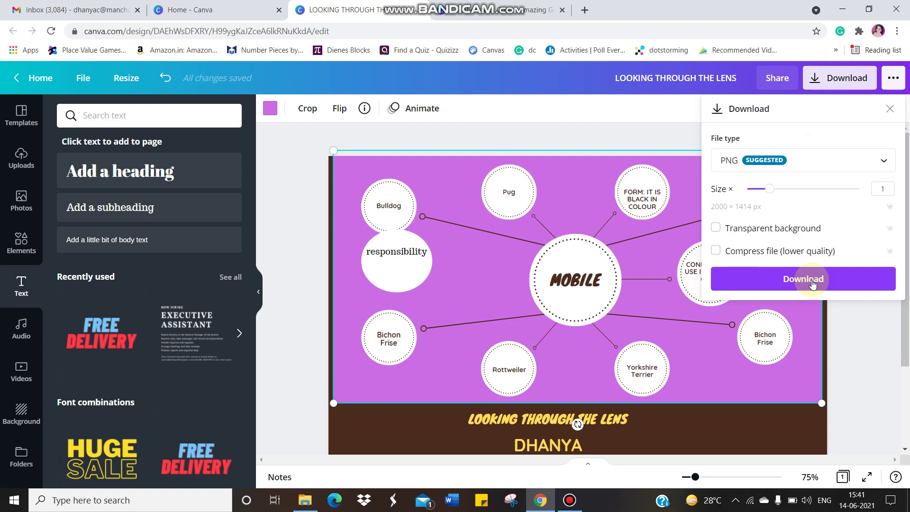
click(596, 117)
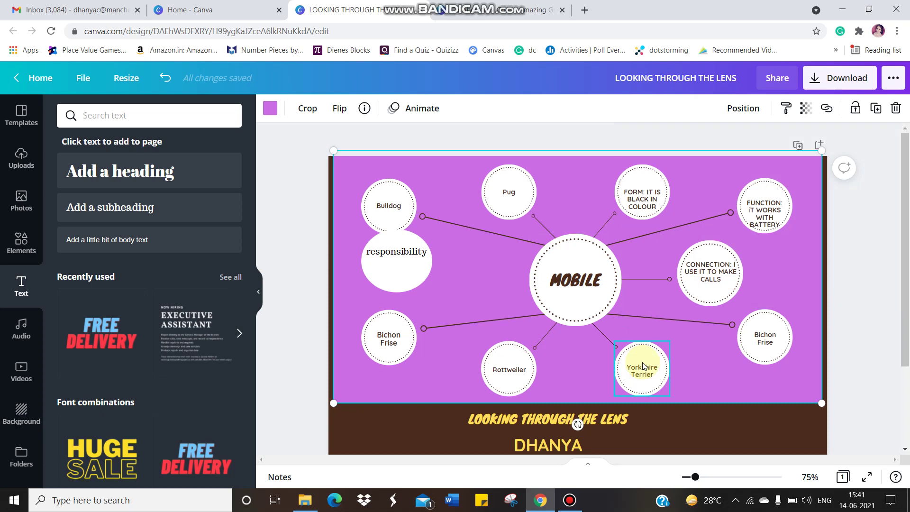